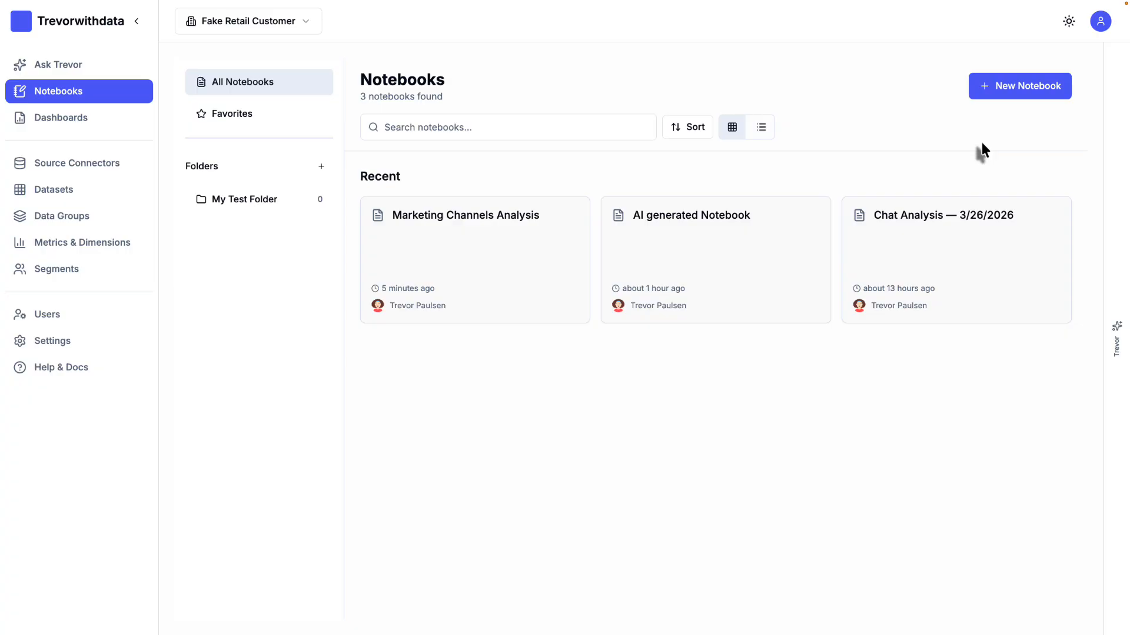
Step: Create a new notebook and browse its available metrics, segments and dimensions
{"action": "left_click", "coordinate": [1014, 104]}
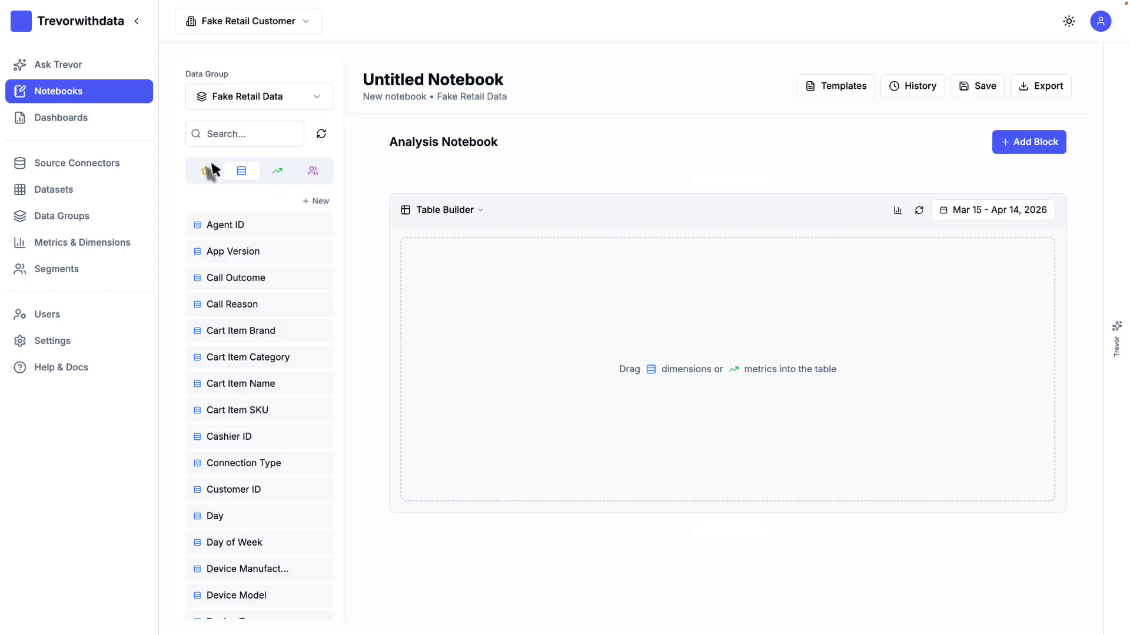
{"action": "left_click", "coordinate": [275, 176]}
{"action": "left_click", "coordinate": [311, 175]}
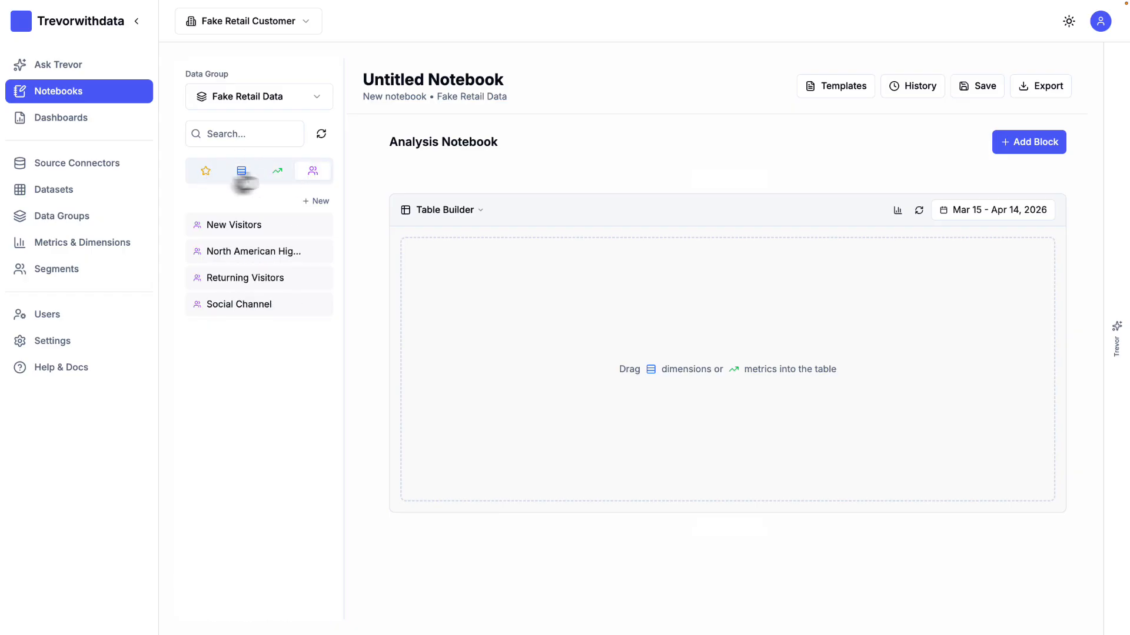
{"action": "left_click", "coordinate": [237, 177]}
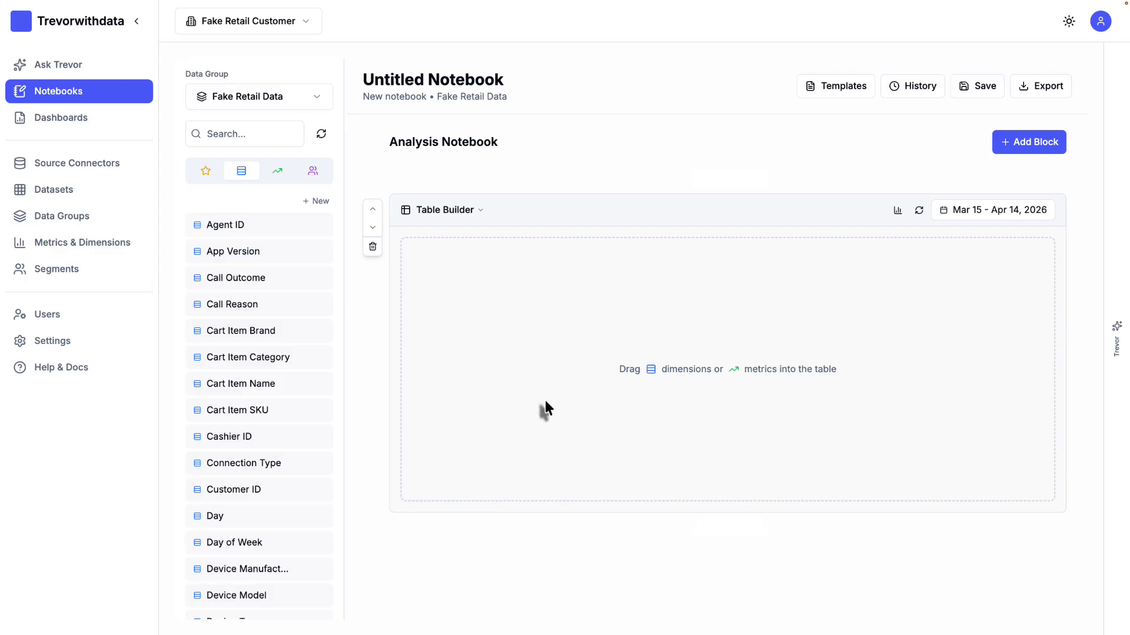
Step: Try the block as SQL Query and as Text / Markdown, and return it to Table Builder
{"action": "left_click", "coordinate": [446, 211]}
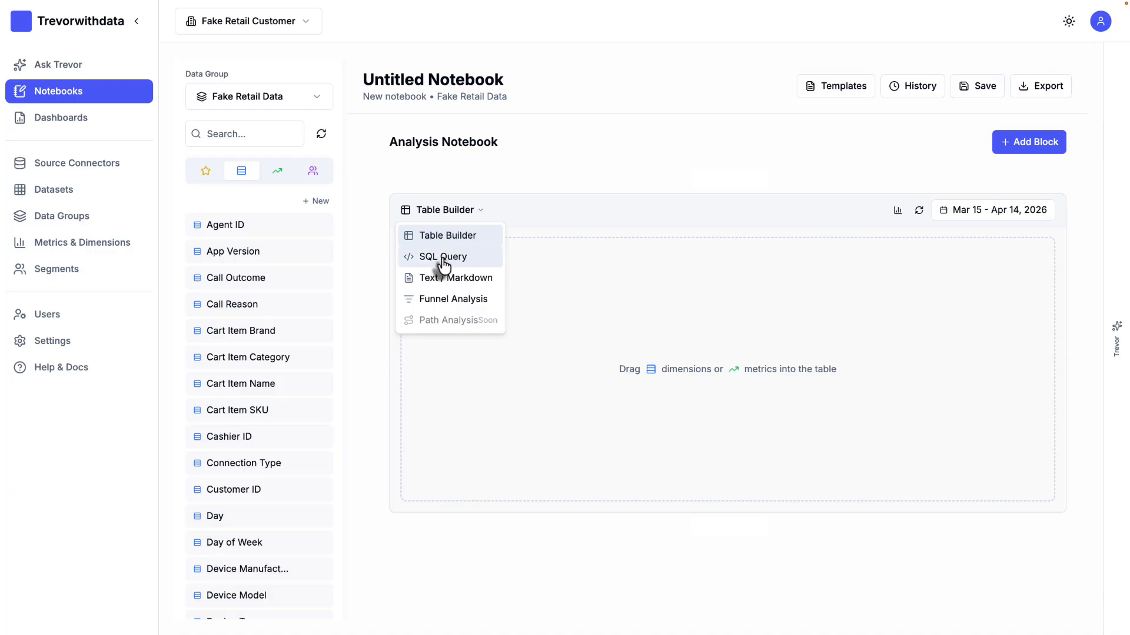
{"action": "left_click", "coordinate": [445, 256]}
{"action": "left_click", "coordinate": [431, 213]}
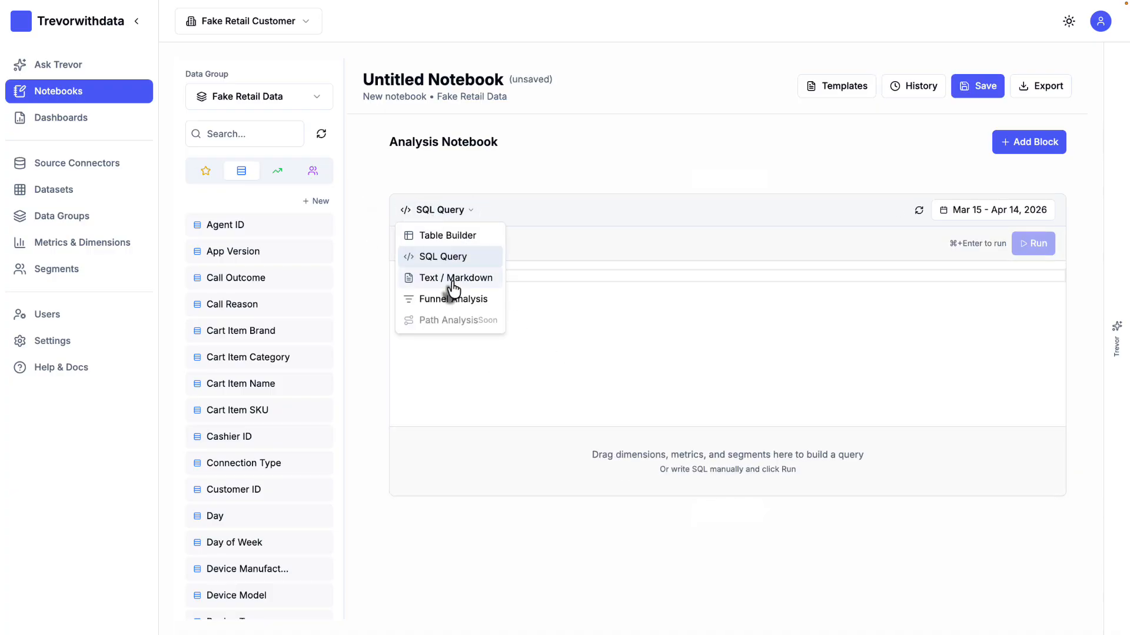
{"action": "left_click", "coordinate": [453, 276]}
{"action": "left_click", "coordinate": [453, 210]}
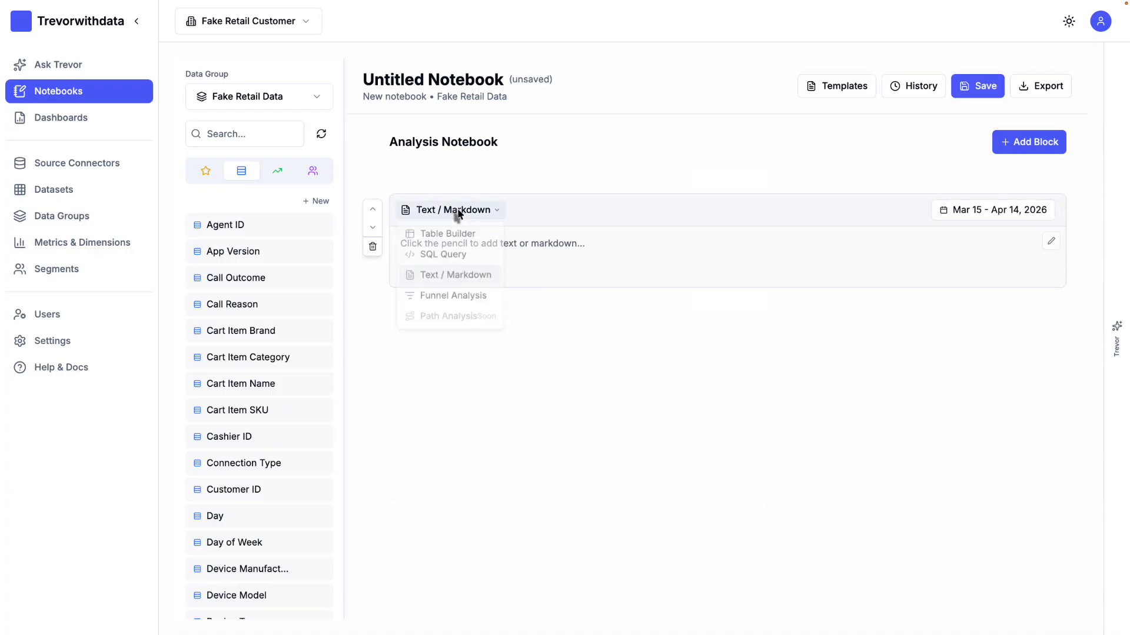
{"action": "left_click", "coordinate": [436, 237]}
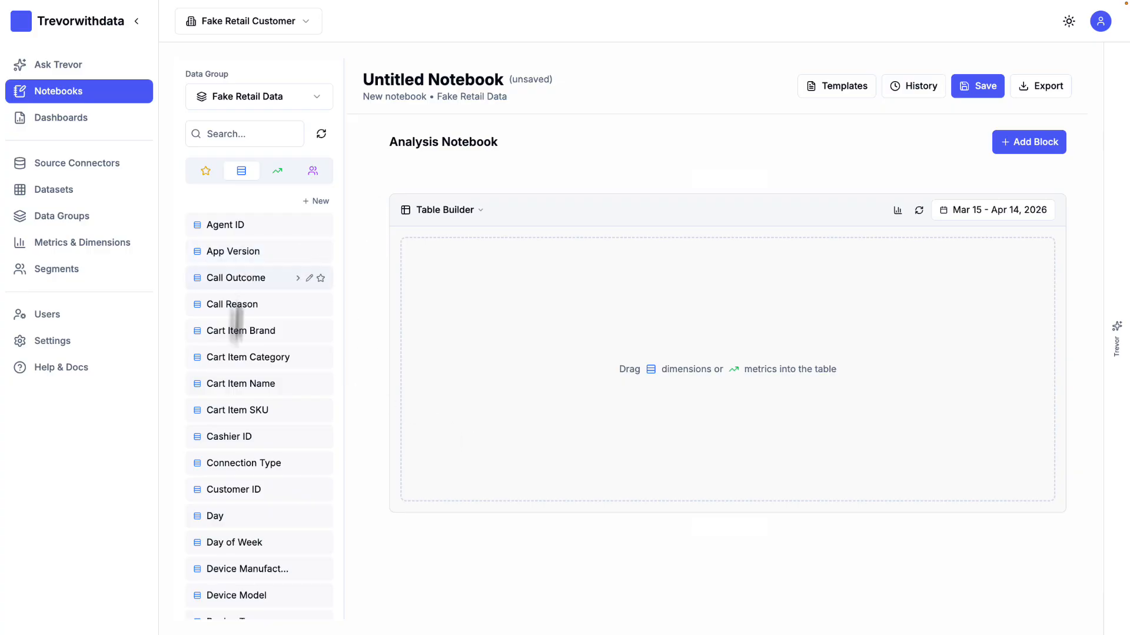
Step: Add the Device Type dimension to the empty table as its rows
{"action": "left_click", "coordinate": [280, 171]}
{"action": "left_click", "coordinate": [307, 174]}
{"action": "left_click", "coordinate": [241, 172]}
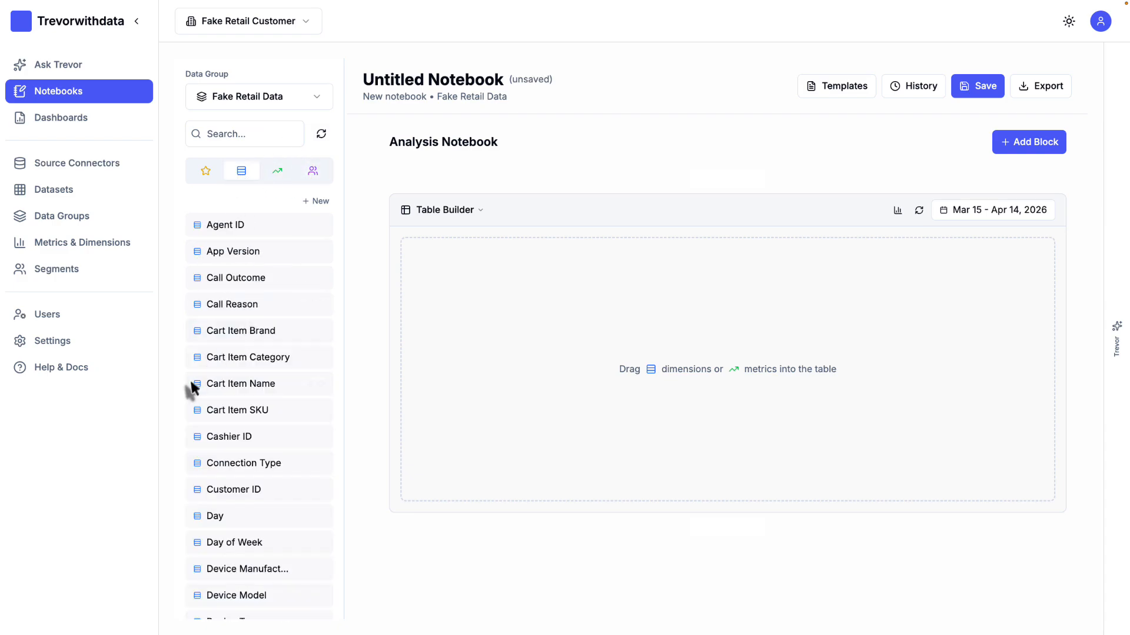
{"action": "scroll", "coordinate": [245, 482], "scroll_direction": "down", "scroll_amount": 2}
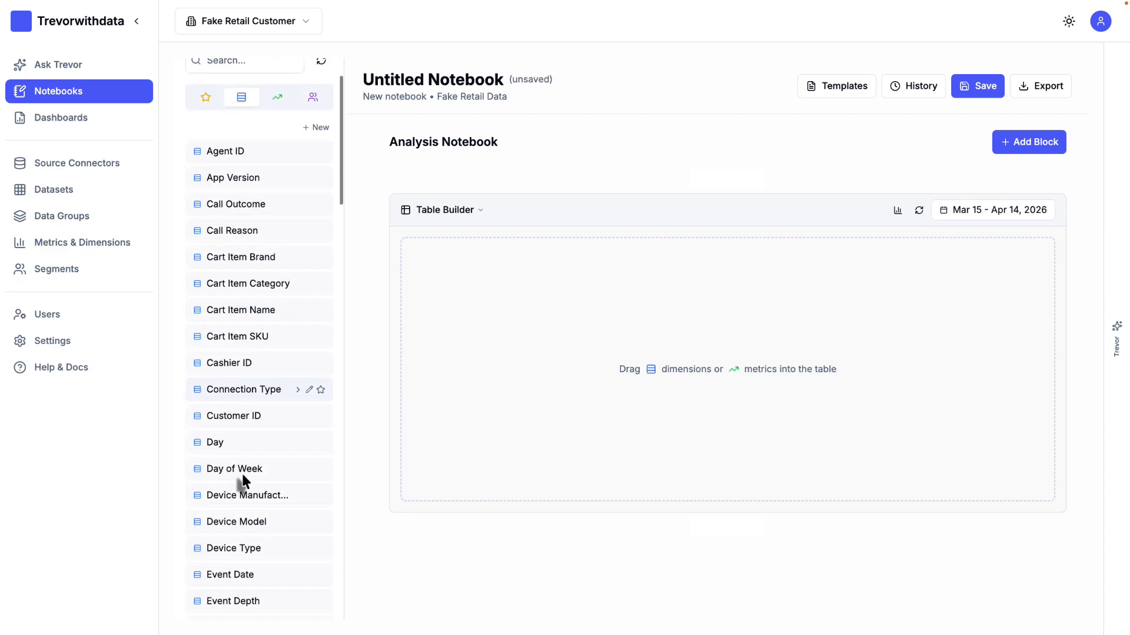
{"action": "left_click_drag", "start_coordinate": [221, 500], "coordinate": [501, 368]}
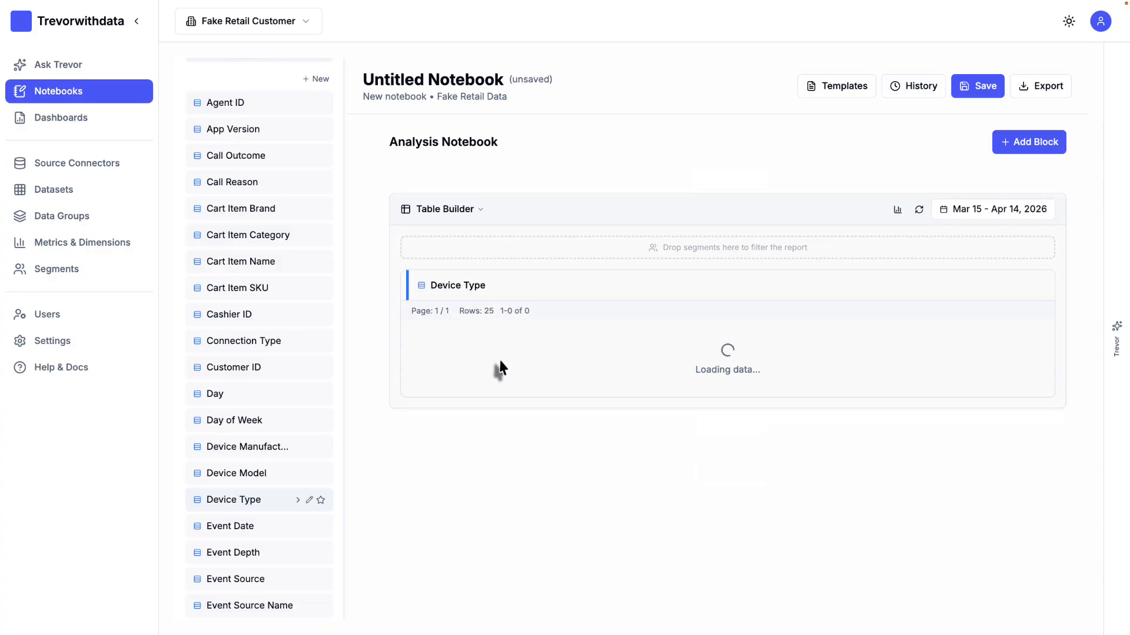
Step: Add the Devices, Events and First Sessions metrics as columns of the Device Type table
{"action": "scroll", "coordinate": [268, 184], "scroll_direction": "up", "scroll_amount": 3}
{"action": "left_click", "coordinate": [277, 172]}
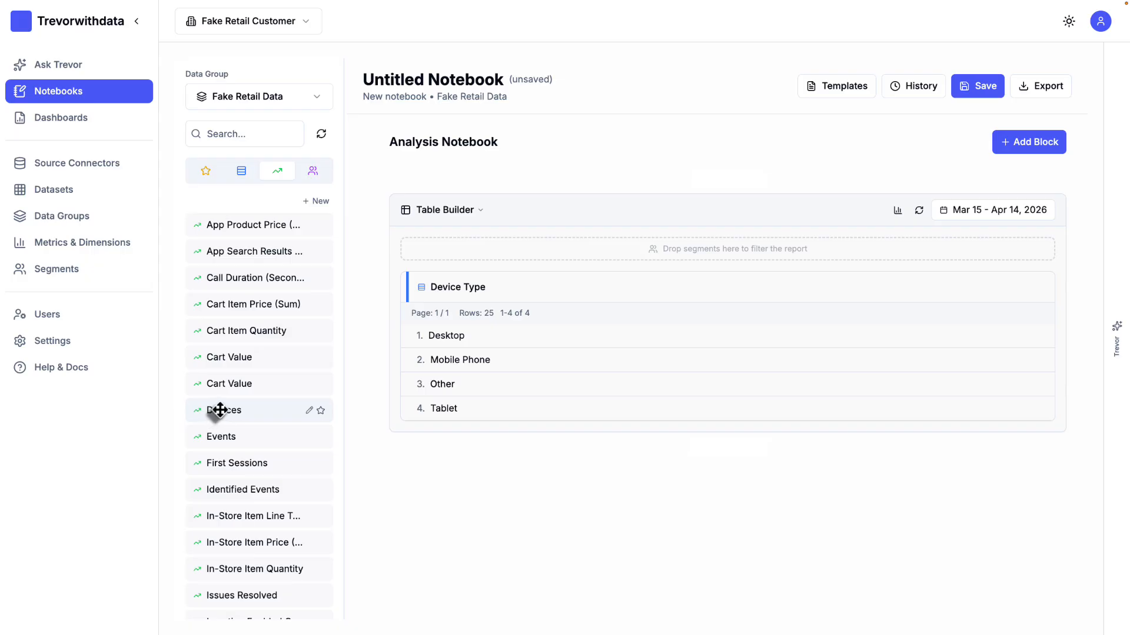
{"action": "left_click_drag", "start_coordinate": [220, 410], "coordinate": [703, 386]}
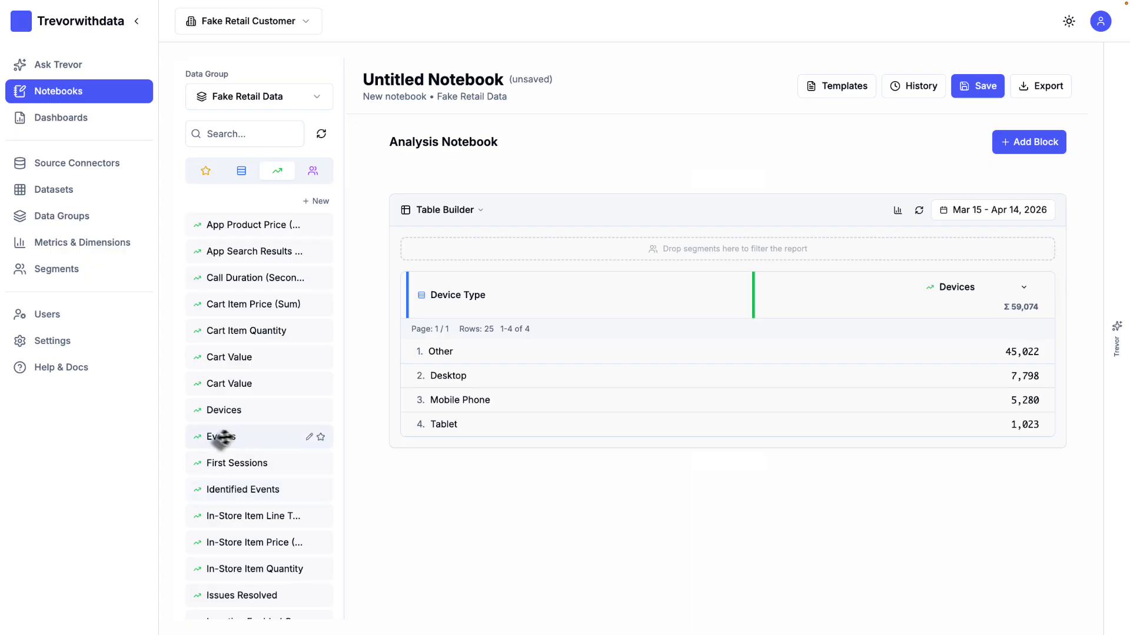
{"action": "left_click_drag", "start_coordinate": [218, 436], "coordinate": [711, 412]}
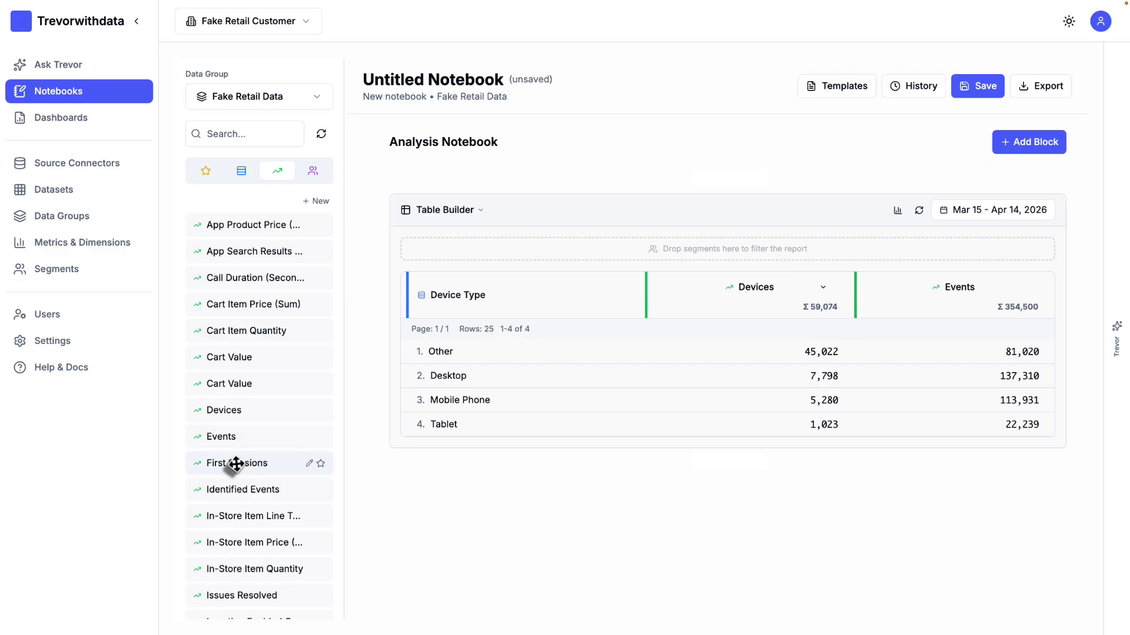
{"action": "left_click_drag", "start_coordinate": [232, 463], "coordinate": [820, 419]}
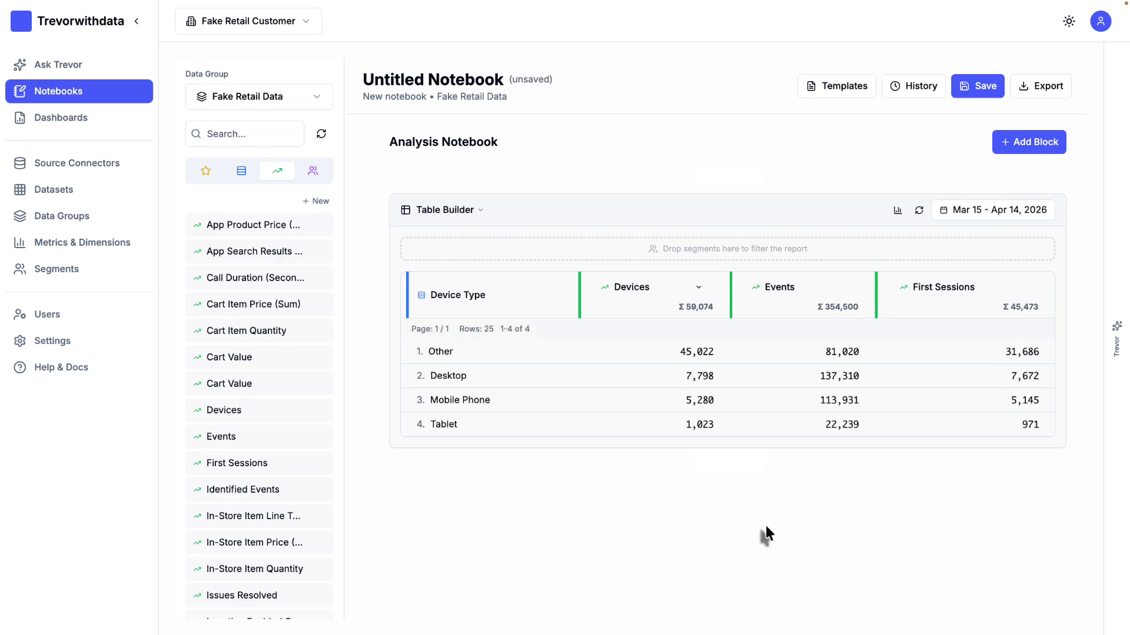
Step: Try Day of Week as a second dimension column beside Device Type, and remove it again
{"action": "left_click", "coordinate": [241, 172]}
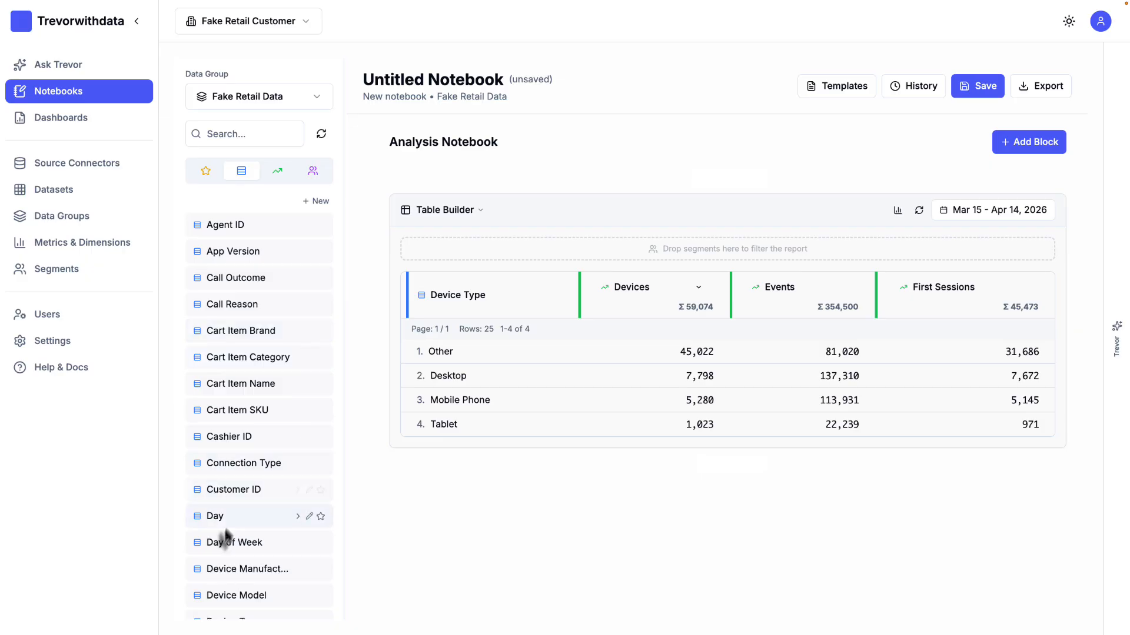
{"action": "left_click_drag", "start_coordinate": [222, 542], "coordinate": [575, 295]}
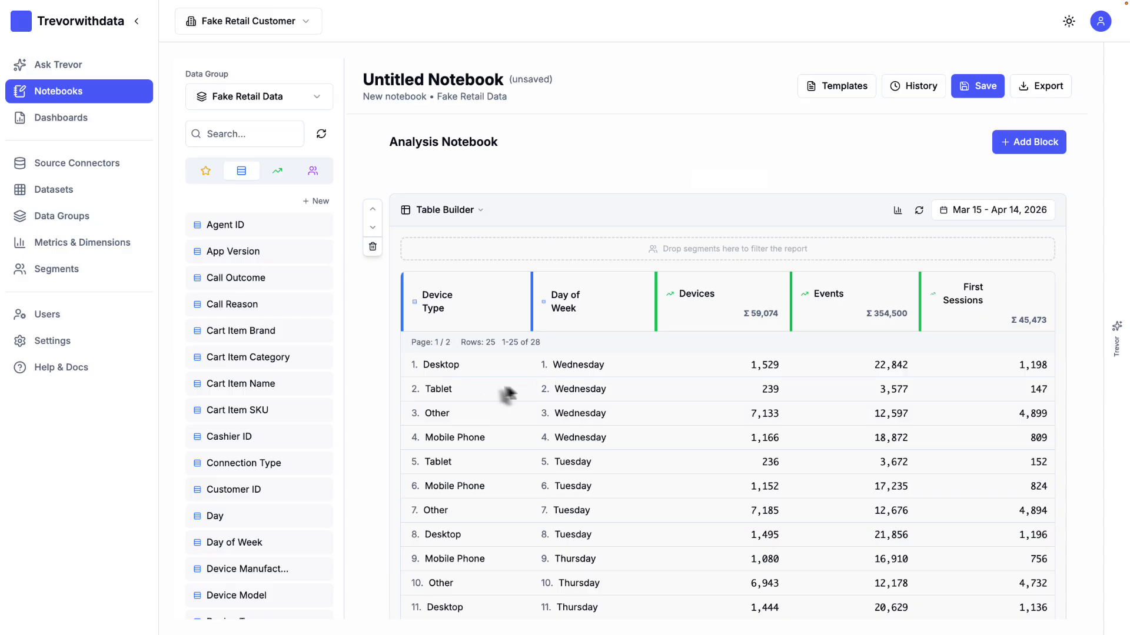
{"action": "left_click", "coordinate": [636, 307]}
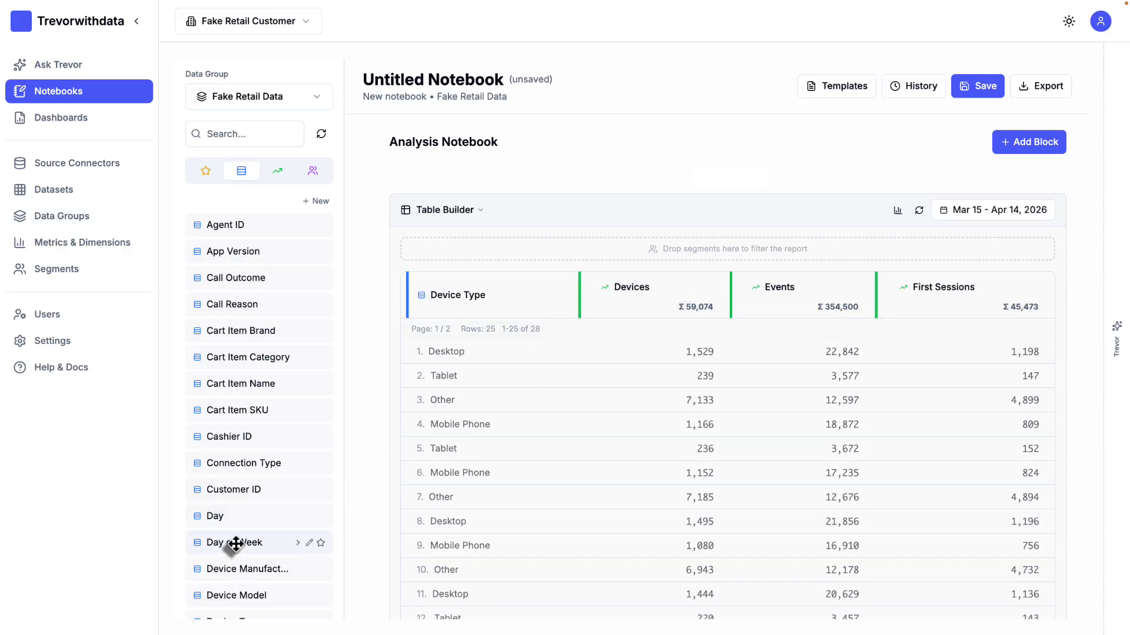
Step: Break down the Desktop row by Day of Week and its Sunday row by Event Type, and clear these breakdowns
{"action": "left_click_drag", "start_coordinate": [236, 544], "coordinate": [473, 381]}
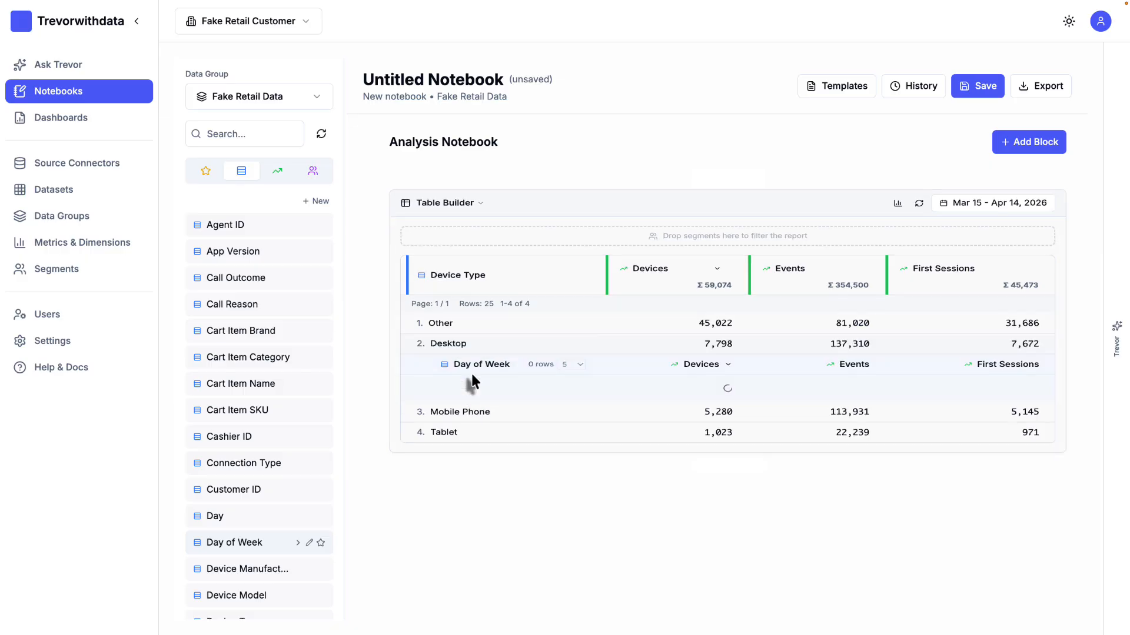
{"action": "scroll", "coordinate": [247, 456], "scroll_direction": "down", "scroll_amount": 3}
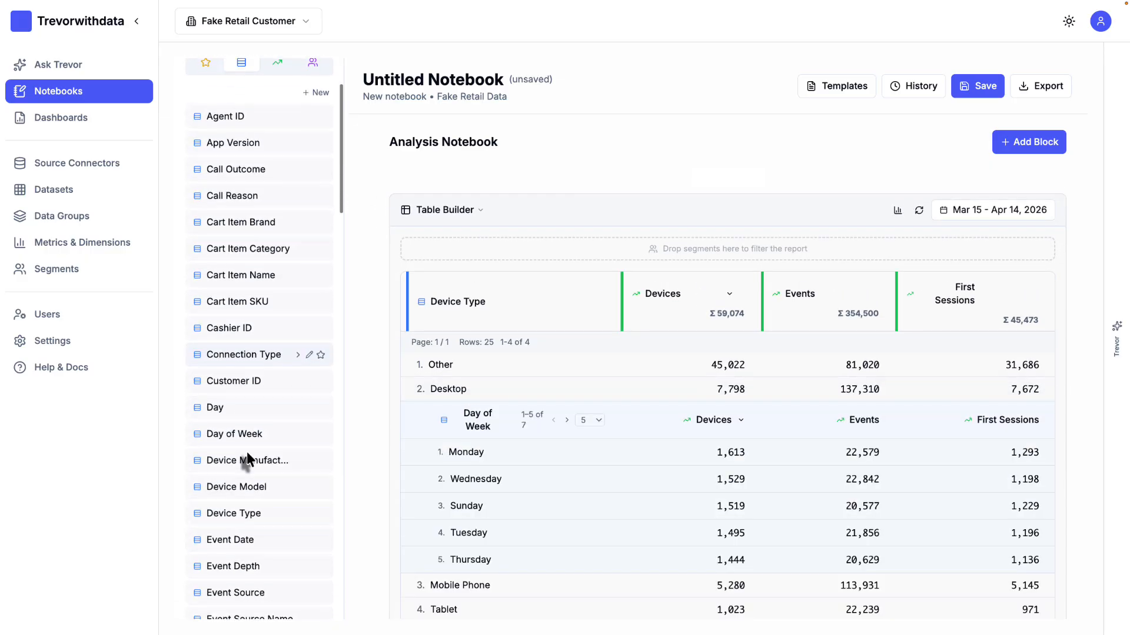
{"action": "scroll", "coordinate": [246, 452], "scroll_direction": "down", "scroll_amount": 1}
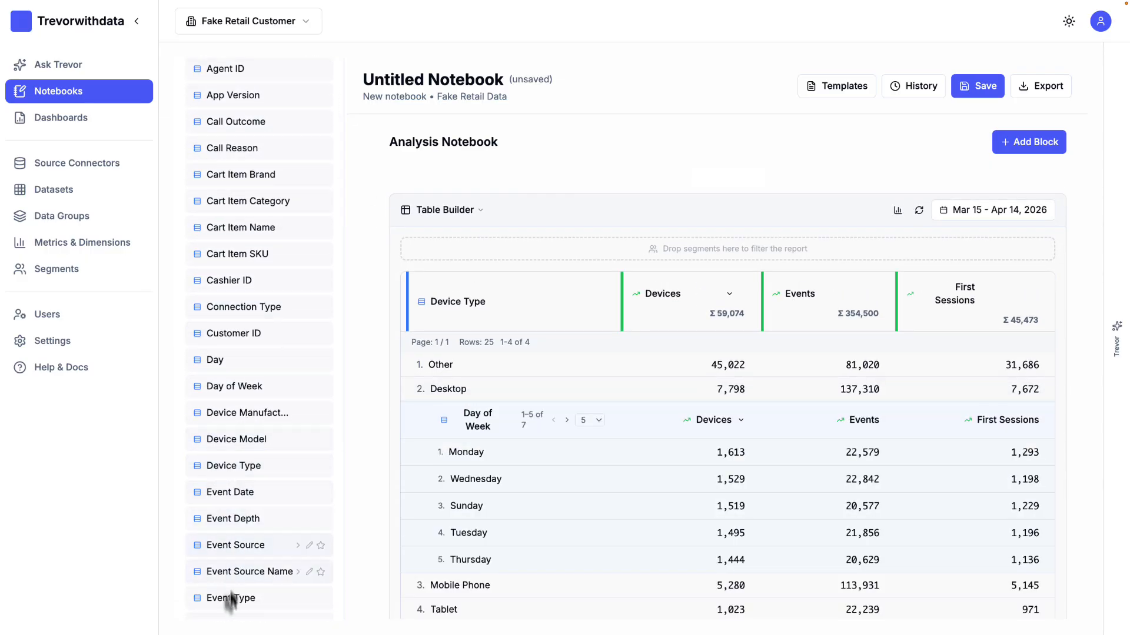
{"action": "left_click_drag", "start_coordinate": [223, 599], "coordinate": [496, 510]}
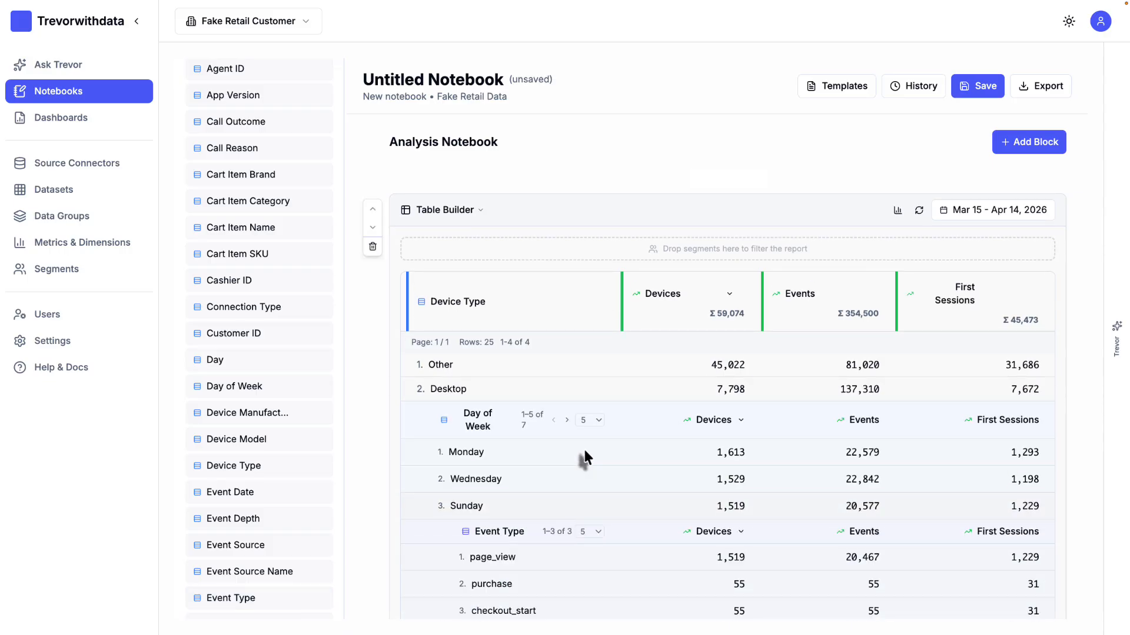
{"action": "scroll", "coordinate": [549, 473], "scroll_direction": "down", "scroll_amount": 3}
{"action": "scroll", "coordinate": [549, 475], "scroll_direction": "up", "scroll_amount": 3}
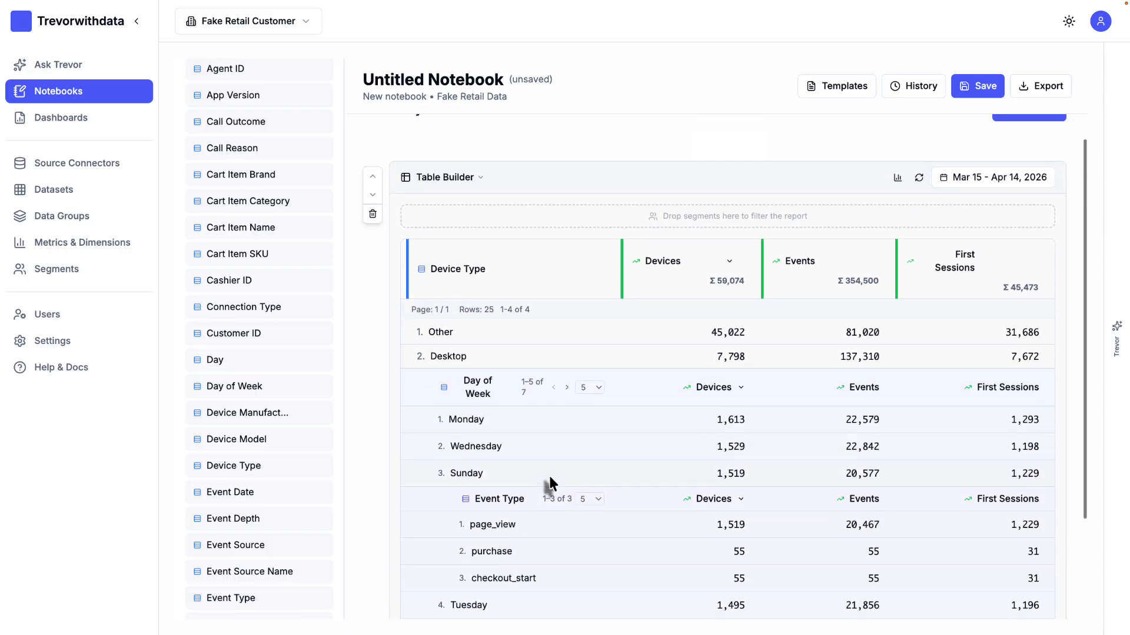
{"action": "left_click", "coordinate": [415, 406]}
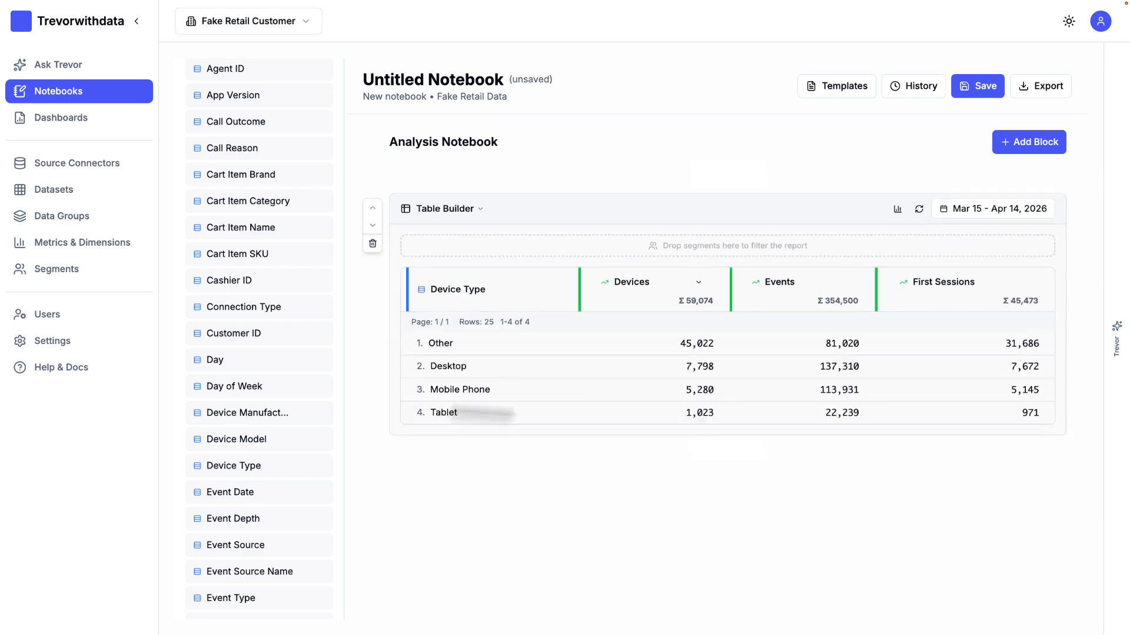
Step: Show the table's data as a chart and toggle its Devices series off and on
{"action": "left_click", "coordinate": [897, 211]}
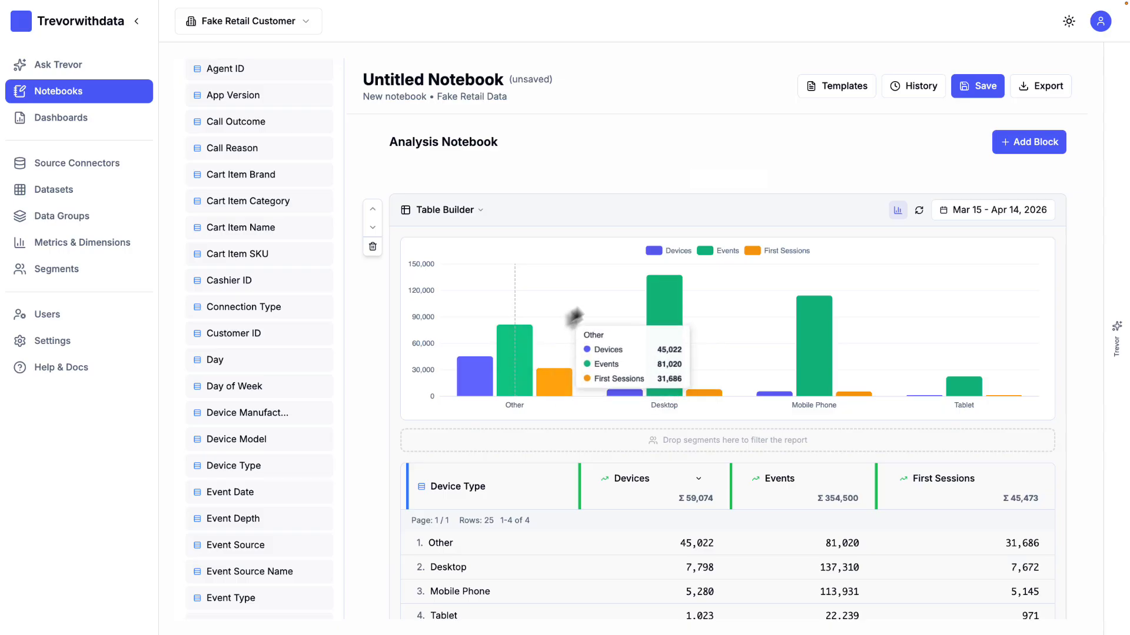
{"action": "left_click", "coordinate": [655, 251]}
{"action": "left_click", "coordinate": [657, 253]}
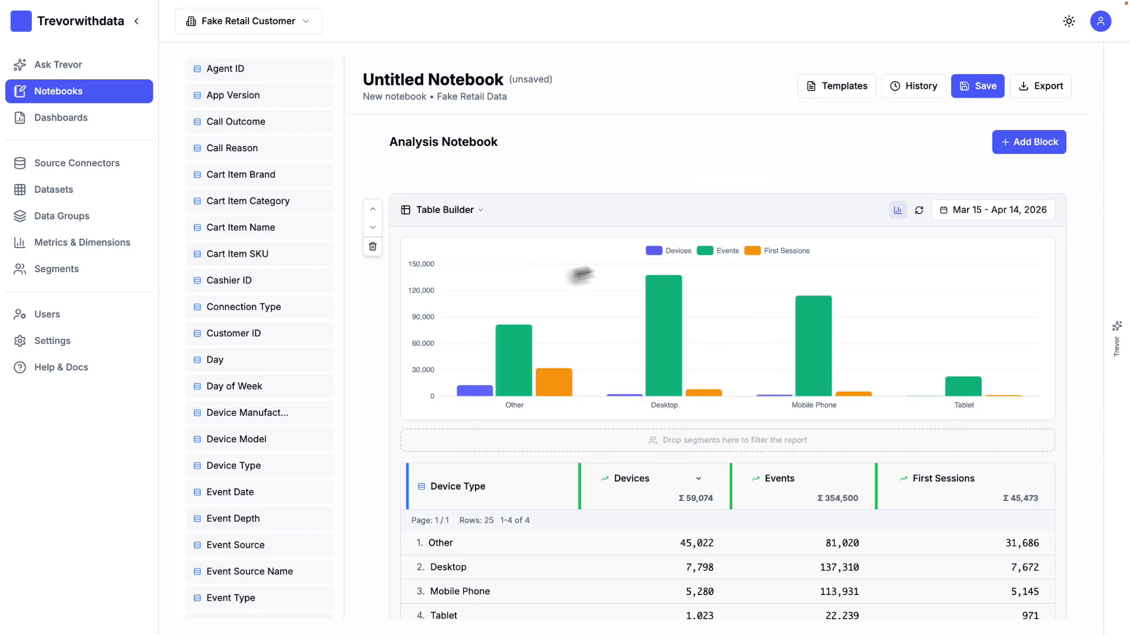
{"action": "scroll", "coordinate": [714, 407], "scroll_direction": "down", "scroll_amount": 1}
{"action": "scroll", "coordinate": [716, 403], "scroll_direction": "up", "scroll_amount": 1}
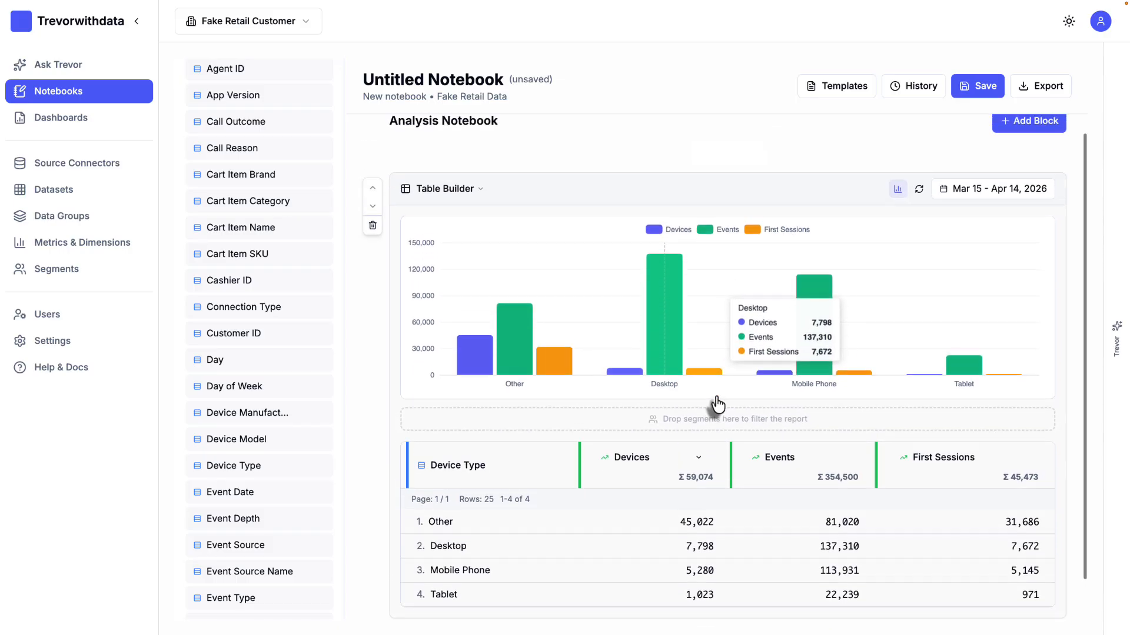
Step: Check the block's date range options and filter the report by the New Visitors segment
{"action": "left_click", "coordinate": [971, 215]}
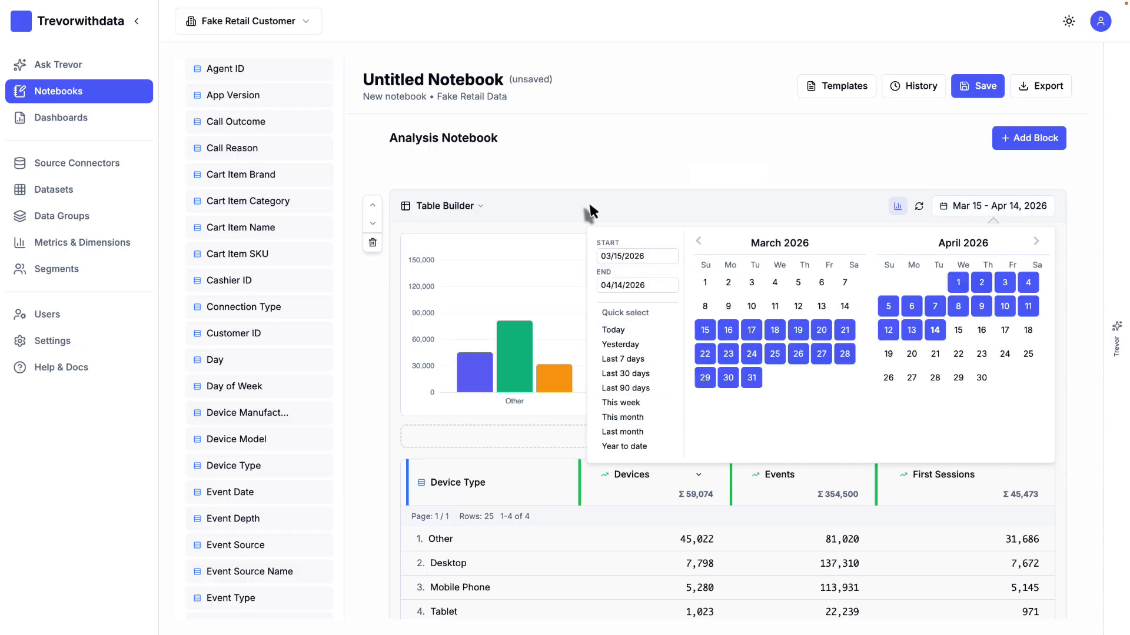
{"action": "left_click", "coordinate": [522, 205]}
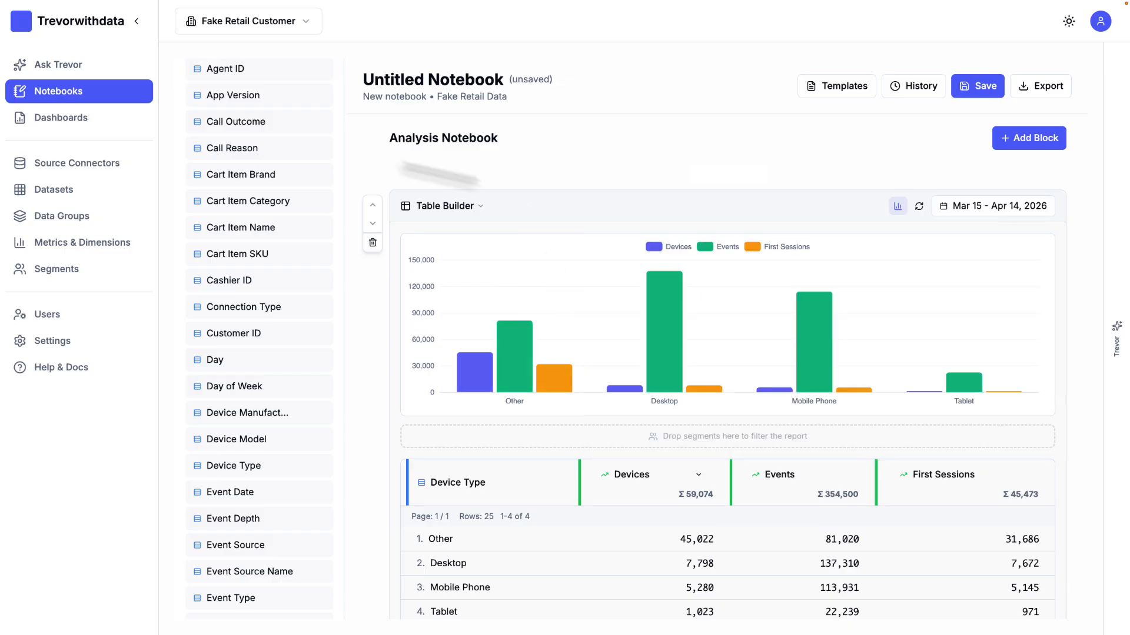
{"action": "scroll", "coordinate": [227, 177], "scroll_direction": "up", "scroll_amount": 3}
{"action": "left_click", "coordinate": [311, 176]}
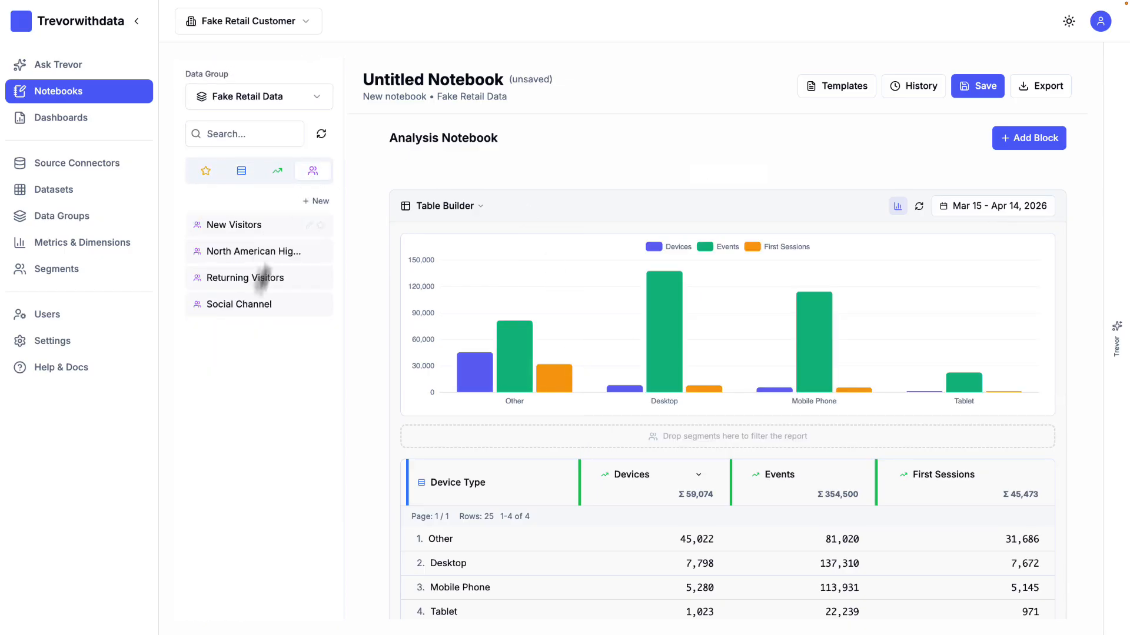
{"action": "left_click_drag", "start_coordinate": [232, 225], "coordinate": [465, 435]}
Step: Add another block below the device table and delete it again
{"action": "scroll", "coordinate": [521, 480], "scroll_direction": "down", "scroll_amount": 1}
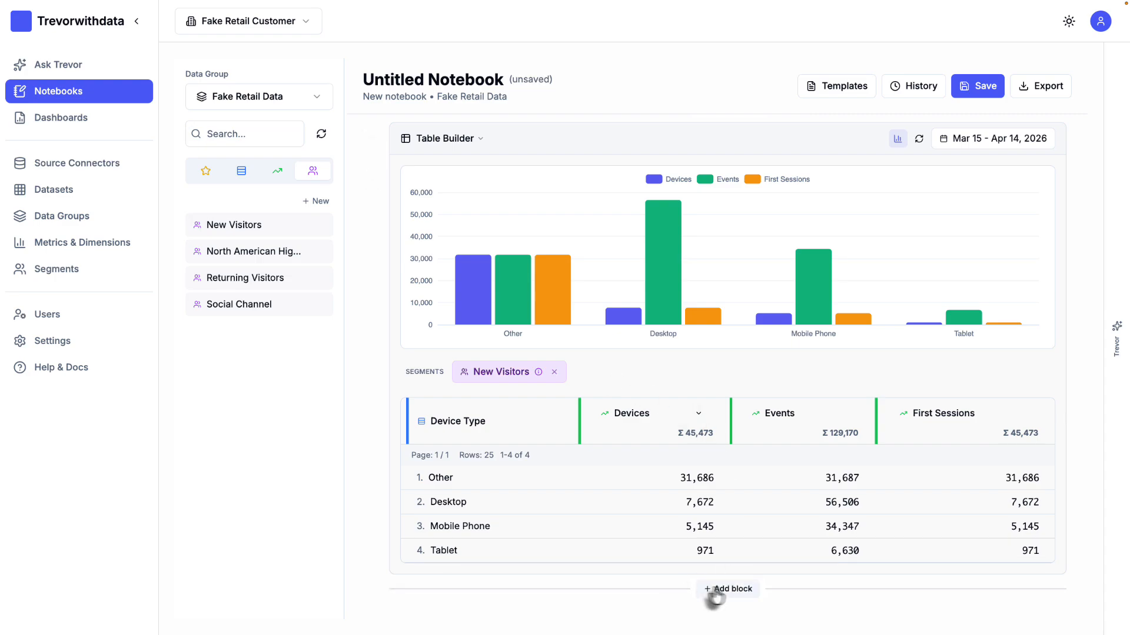
{"action": "left_click", "coordinate": [725, 589]}
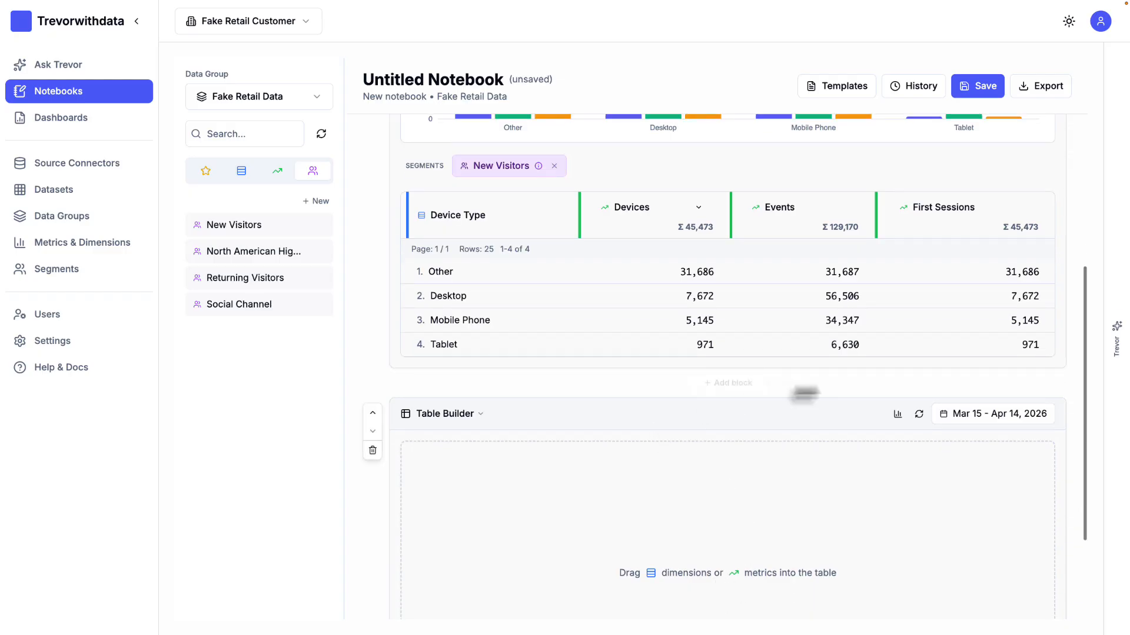
{"action": "left_click", "coordinate": [372, 451]}
{"action": "scroll", "coordinate": [471, 485], "scroll_direction": "up", "scroll_amount": 5}
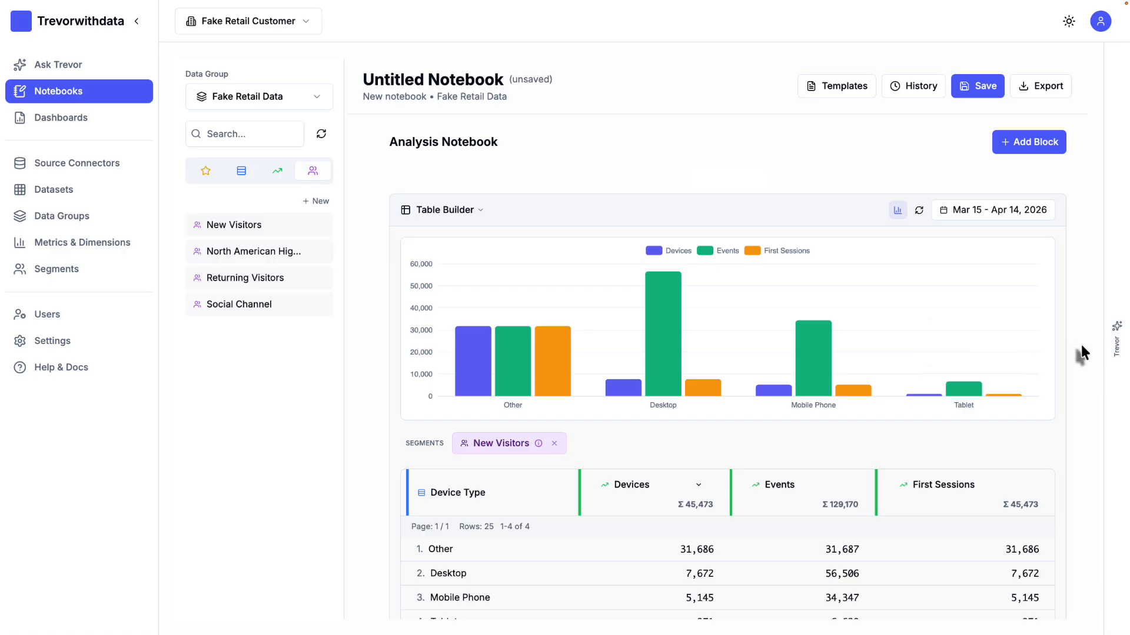
Step: Ask the Trevor assistant: "Add a Marketing Channels analysis to my notebook, please add lots of descriptive text and suggestions for me"
{"action": "left_click", "coordinate": [1116, 339]}
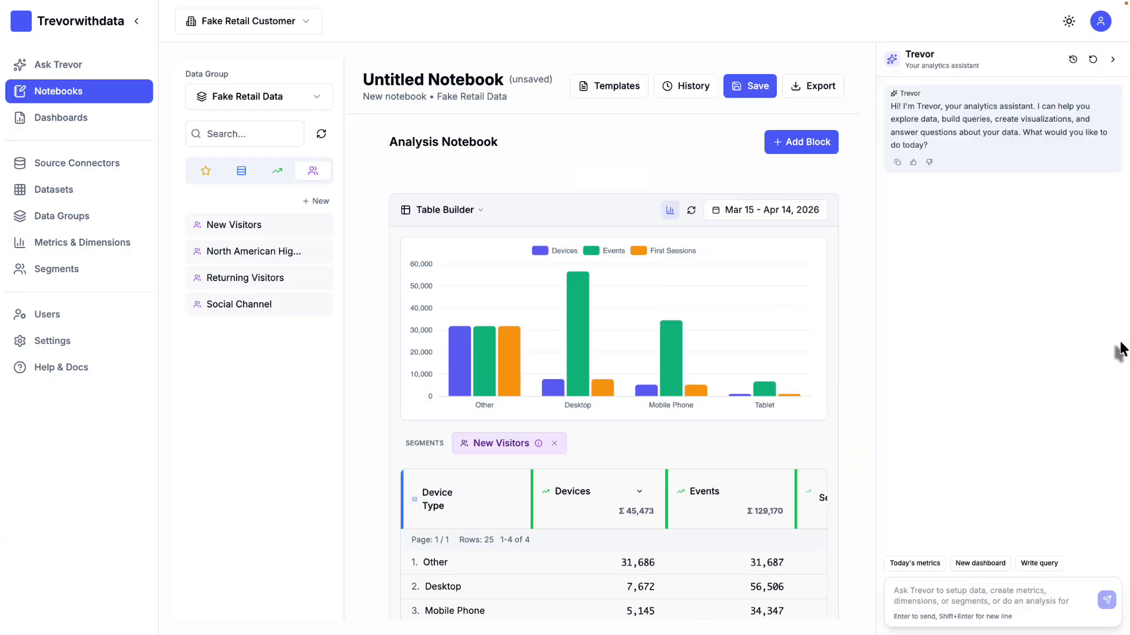
{"action": "left_click", "coordinate": [923, 596]}
{"action": "type", "text": "Add a Marketing Chann"}
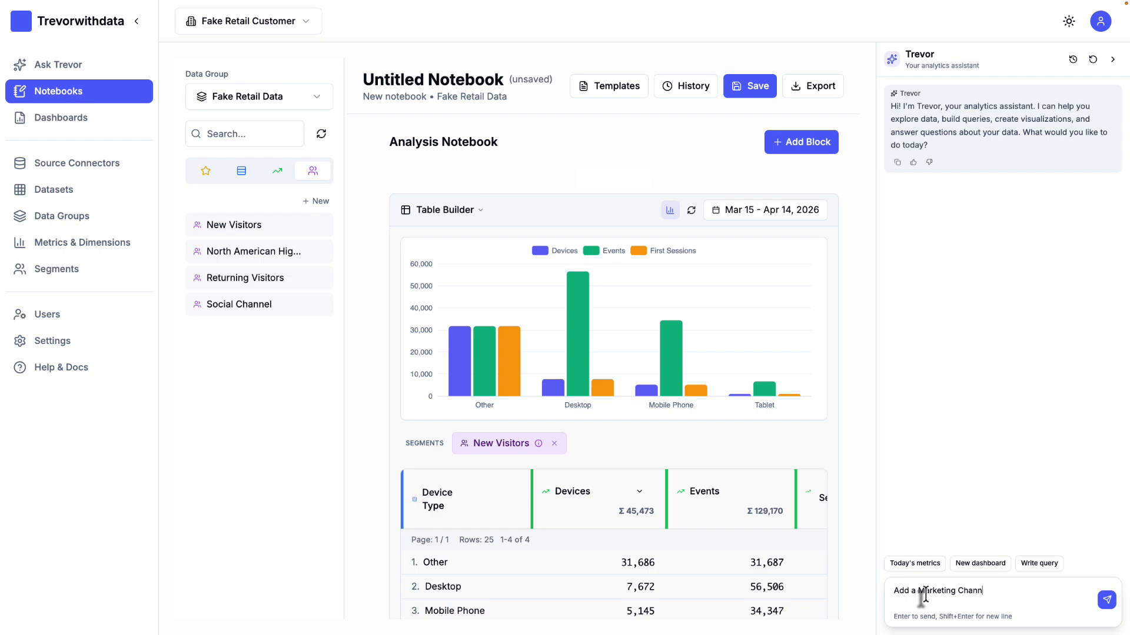
{"action": "type", "text": "to my notebook, please add l"}
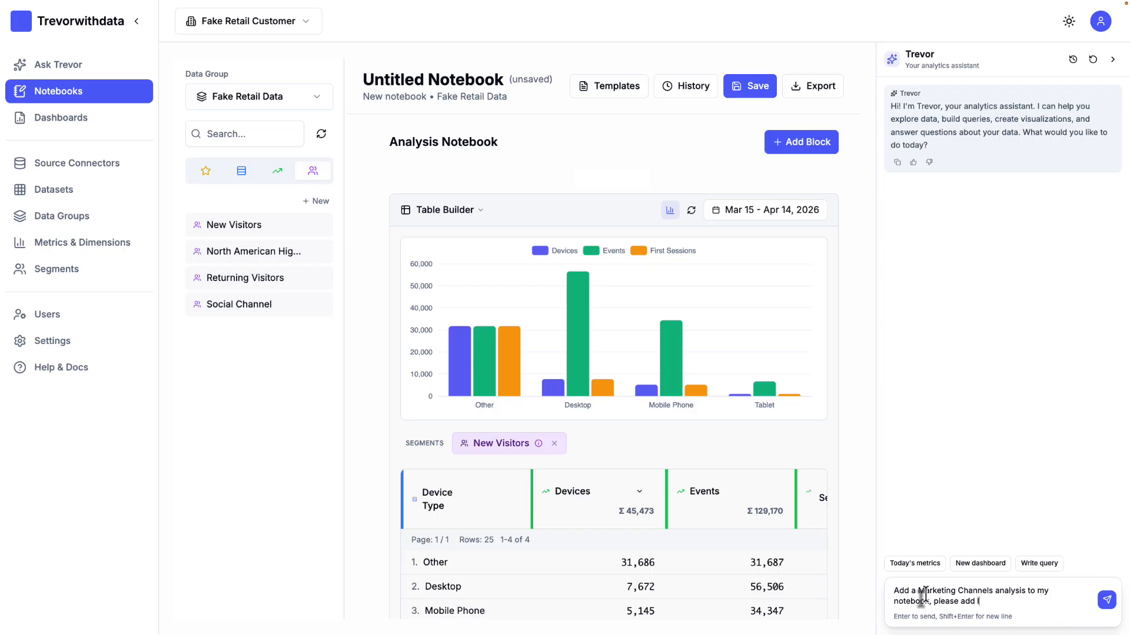
{"action": "type", "text": "ots of descriptive"}
{"action": "type", "text": " tex"}
{"action": "type", "text": "t and"}
{"action": "type", "text": " suggestions for"}
{"action": "type", "text": " me"}
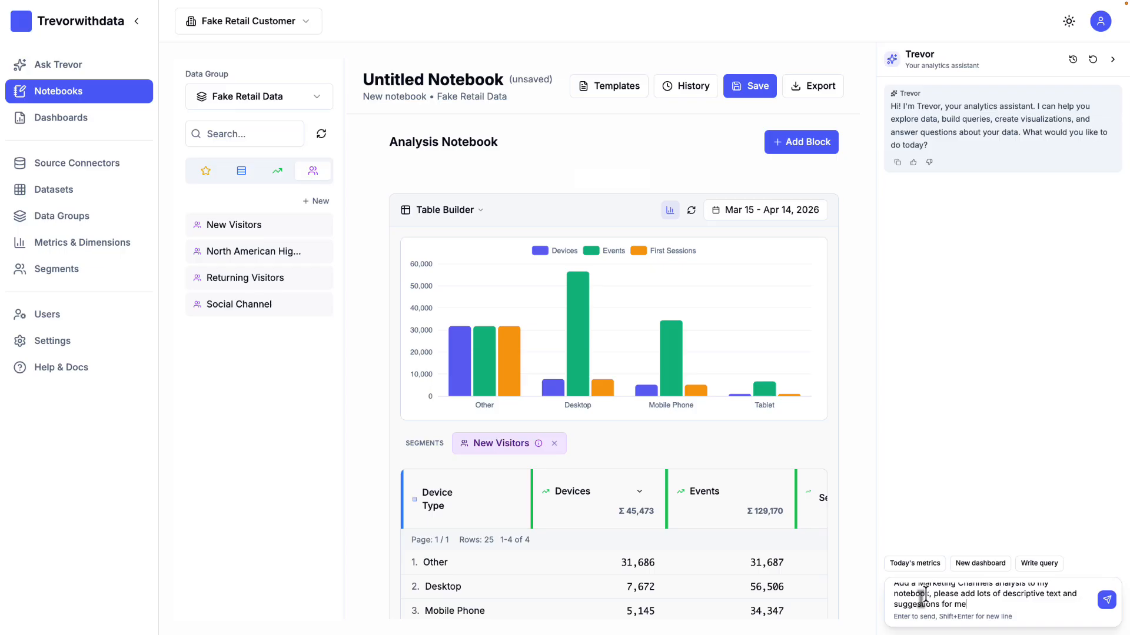
{"action": "key", "text": "Return"}
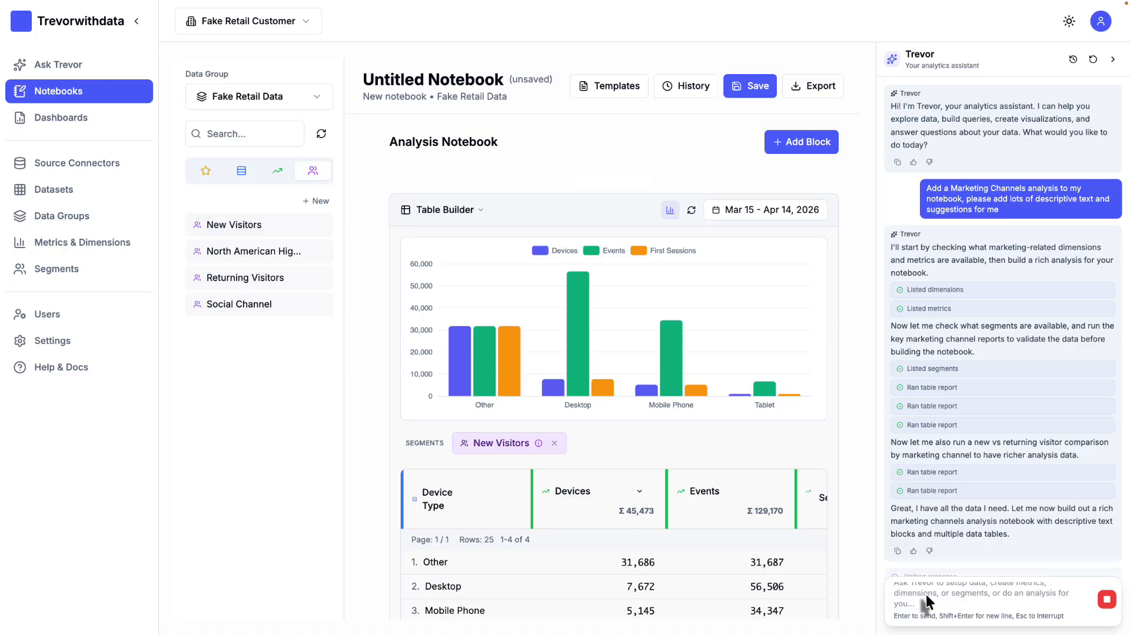
Step: Check the assistant's build progress and collapse both the assistant panel and the navigation sidebar to widen the notebook
{"action": "scroll", "coordinate": [1083, 496], "scroll_direction": "down", "scroll_amount": 3}
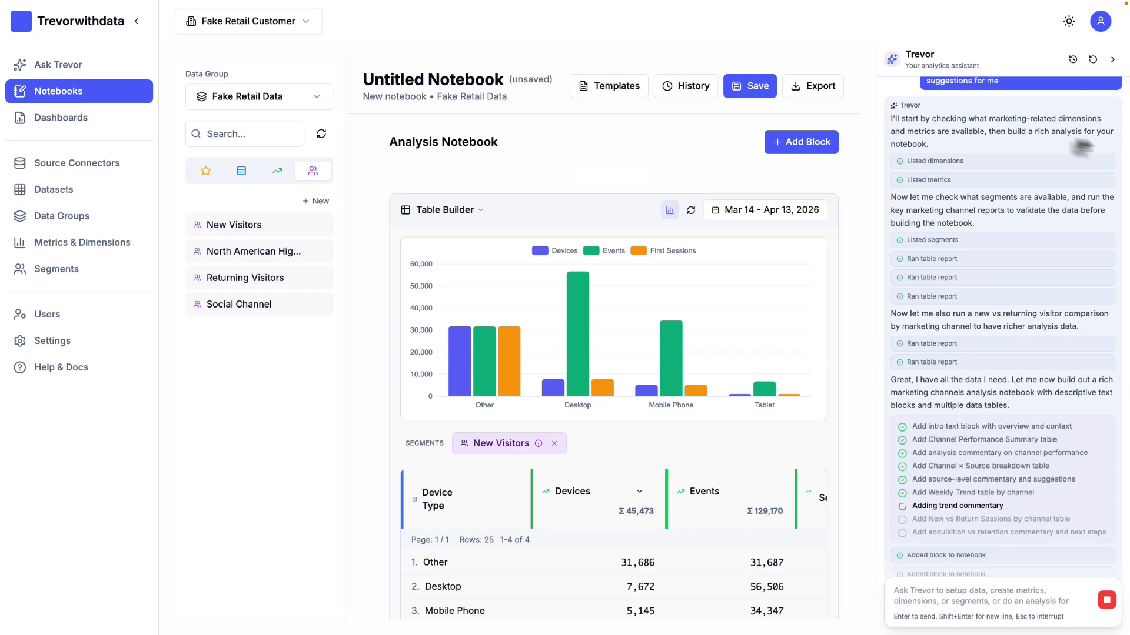
{"action": "left_click", "coordinate": [1112, 61]}
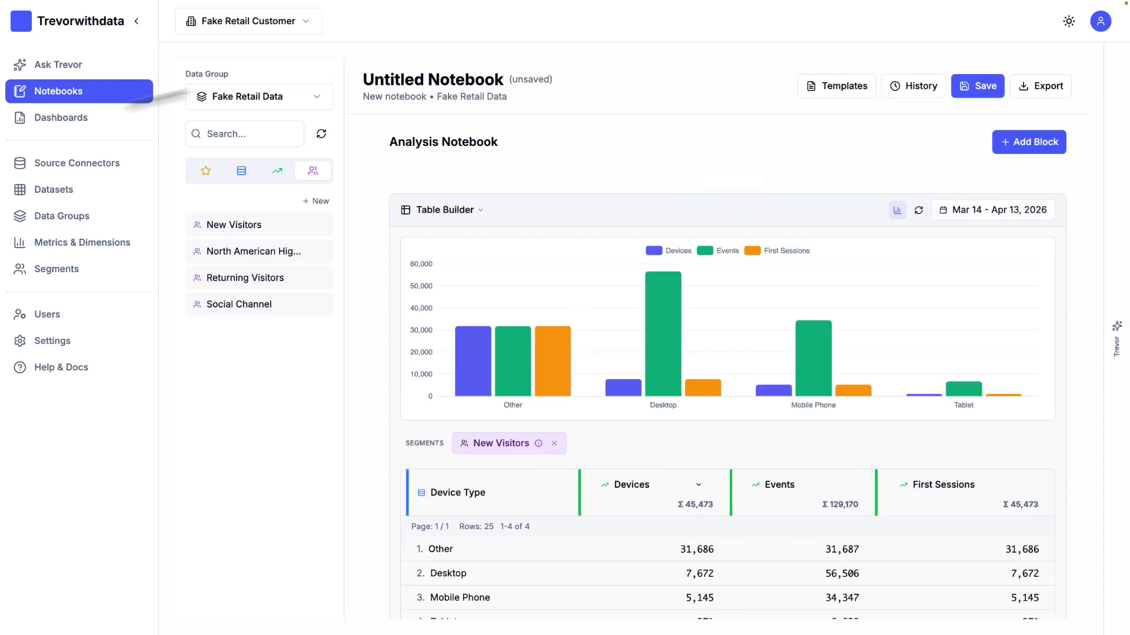
{"action": "left_click", "coordinate": [137, 22]}
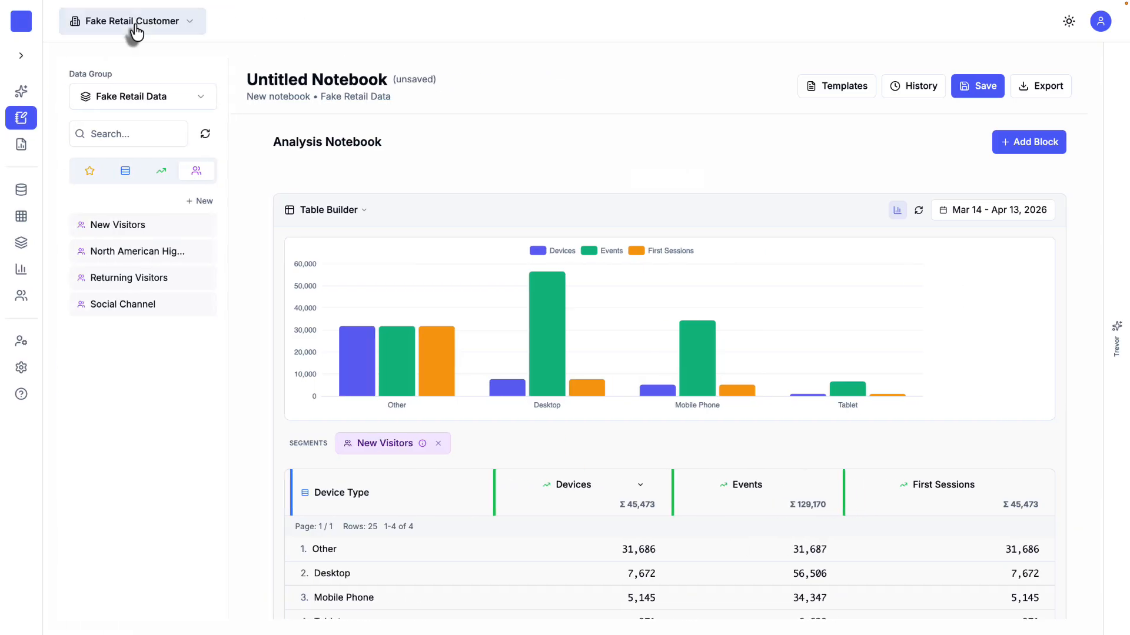
Step: Review the generated Marketing Channel Performance Analysis introduction, the Channel Performance Summary table and its key takeaways
{"action": "scroll", "coordinate": [621, 273], "scroll_direction": "down", "scroll_amount": 9}
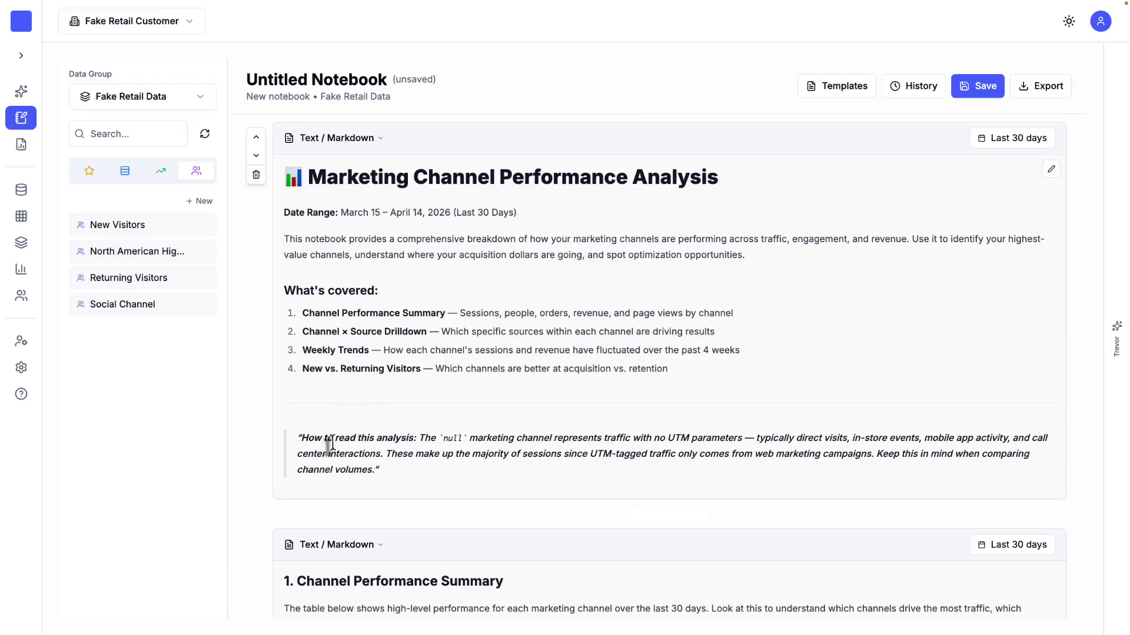
{"action": "scroll", "coordinate": [409, 456], "scroll_direction": "down", "scroll_amount": 1}
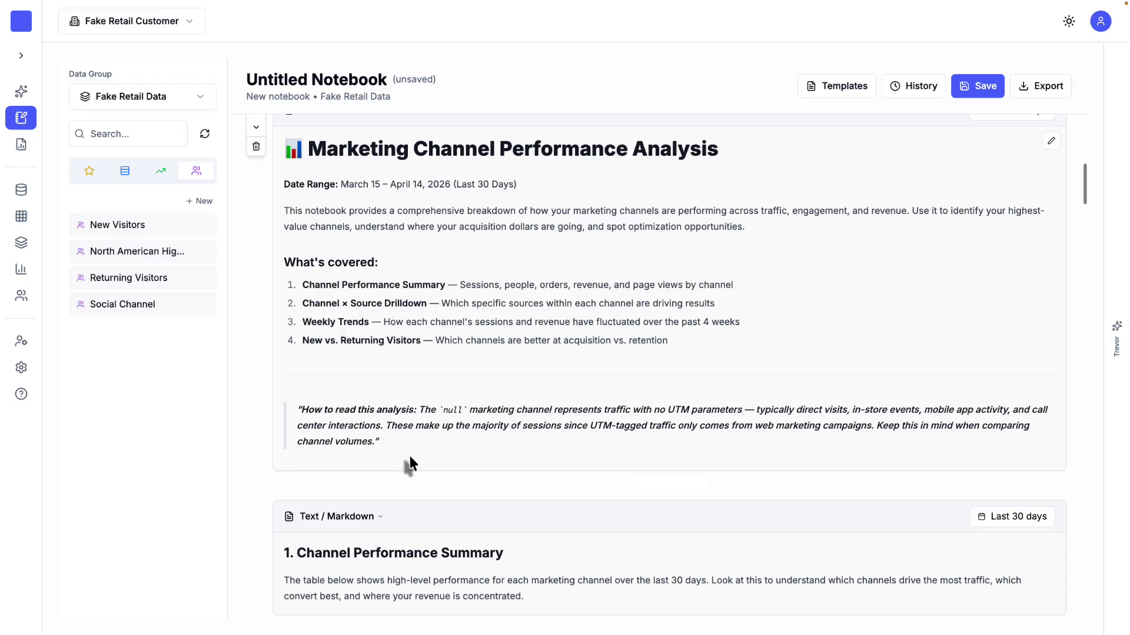
{"action": "scroll", "coordinate": [410, 462], "scroll_direction": "down", "scroll_amount": 6}
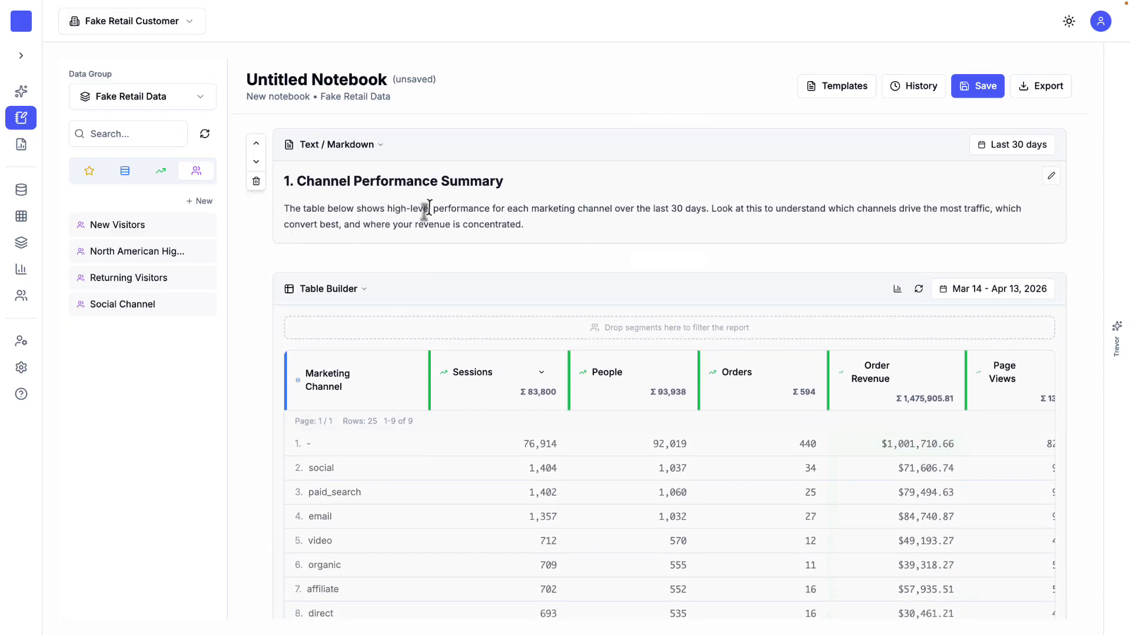
{"action": "scroll", "coordinate": [440, 274], "scroll_direction": "down", "scroll_amount": 4}
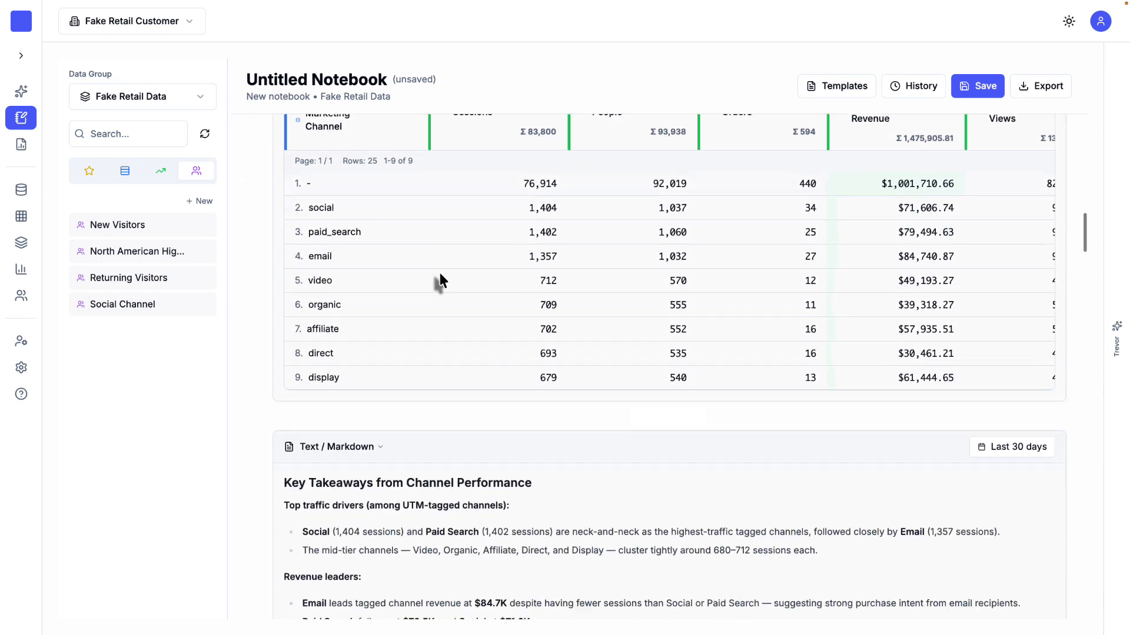
{"action": "scroll", "coordinate": [439, 273], "scroll_direction": "up", "scroll_amount": 4}
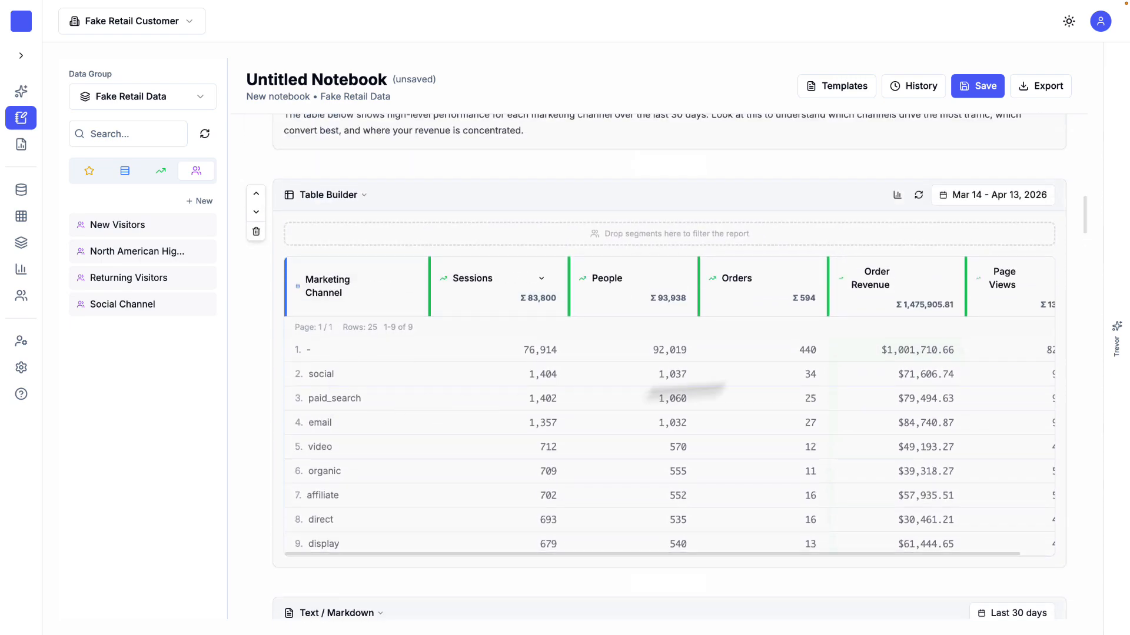
{"action": "scroll", "coordinate": [581, 441], "scroll_direction": "down", "scroll_amount": 4}
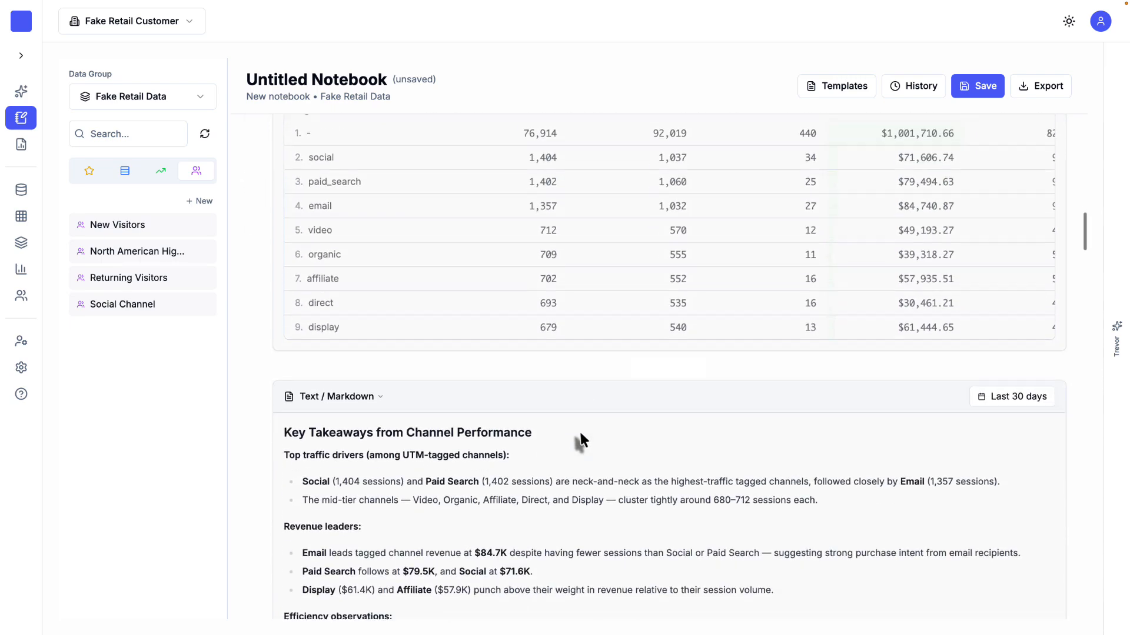
{"action": "scroll", "coordinate": [580, 434], "scroll_direction": "down", "scroll_amount": 4}
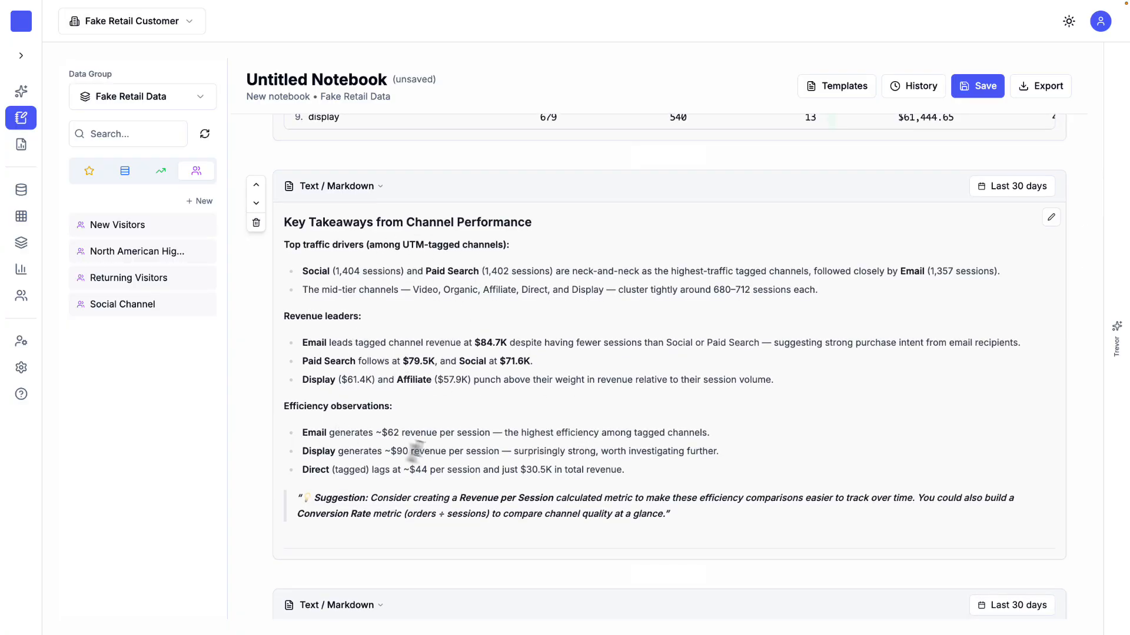
Step: Examine the generated Channel × Source Drilldown, Weekly Trends, new vs. repeat session and device type sections with their suggestions
{"action": "scroll", "coordinate": [458, 435], "scroll_direction": "down", "scroll_amount": 1}
{"action": "scroll", "coordinate": [456, 435], "scroll_direction": "down", "scroll_amount": 7}
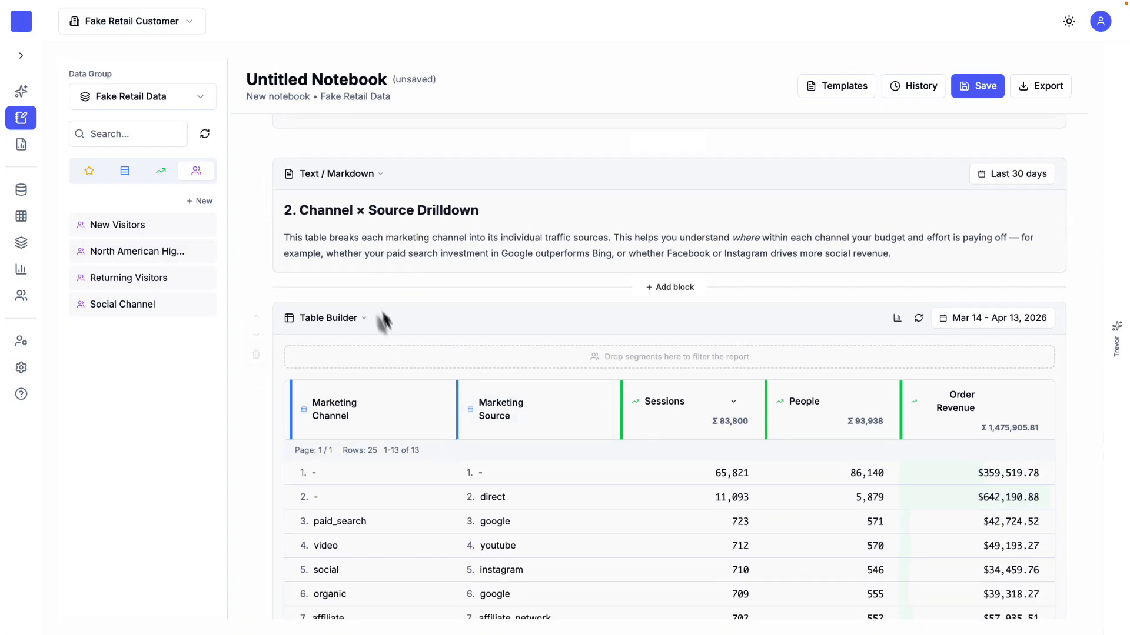
{"action": "scroll", "coordinate": [433, 340], "scroll_direction": "down", "scroll_amount": 12}
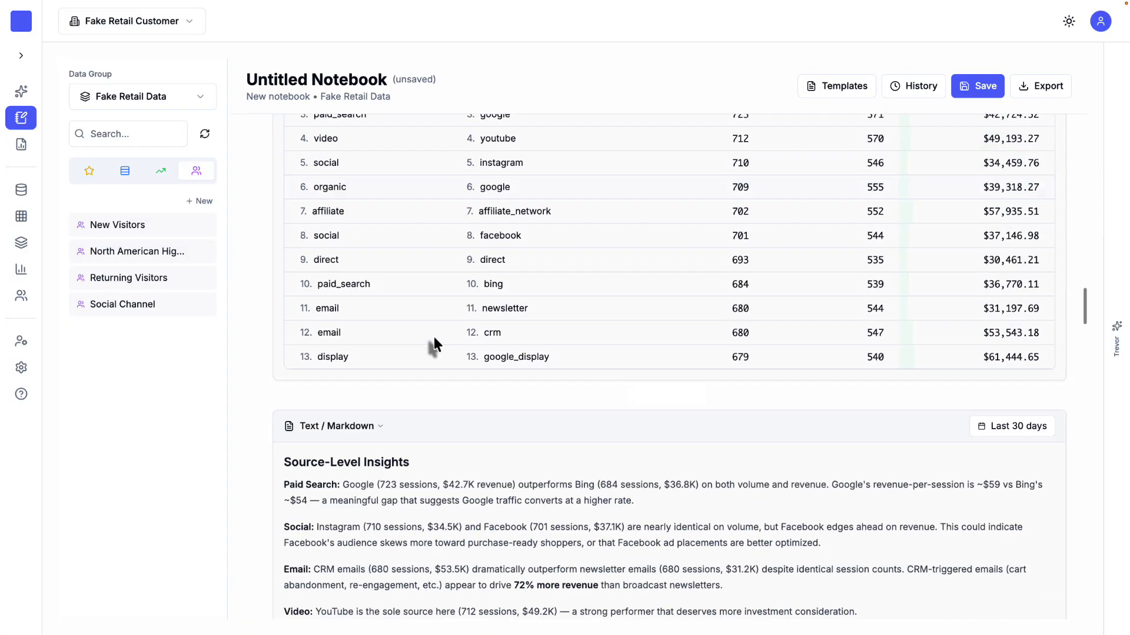
{"action": "scroll", "coordinate": [433, 342], "scroll_direction": "down", "scroll_amount": 6}
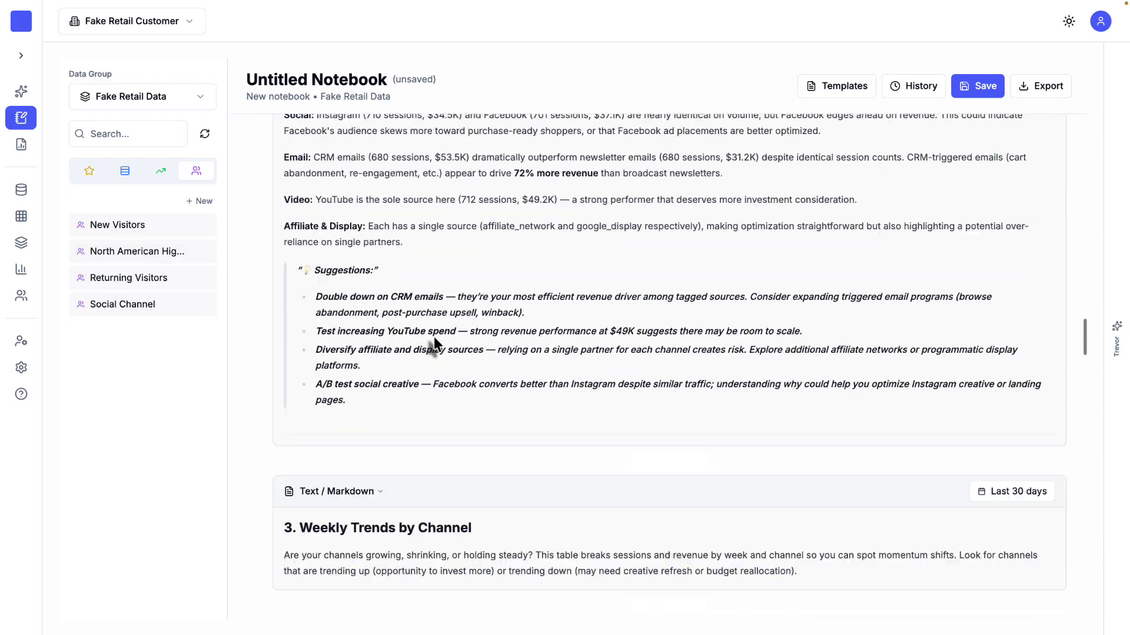
{"action": "scroll", "coordinate": [433, 340], "scroll_direction": "down", "scroll_amount": 12}
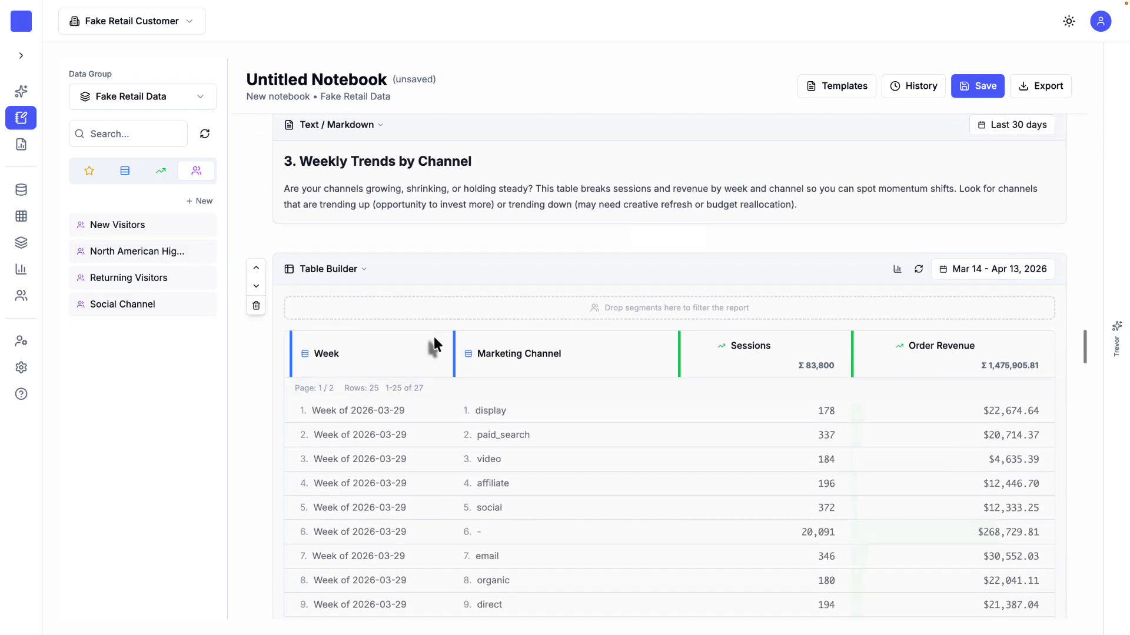
{"action": "scroll", "coordinate": [433, 337], "scroll_direction": "down", "scroll_amount": 12}
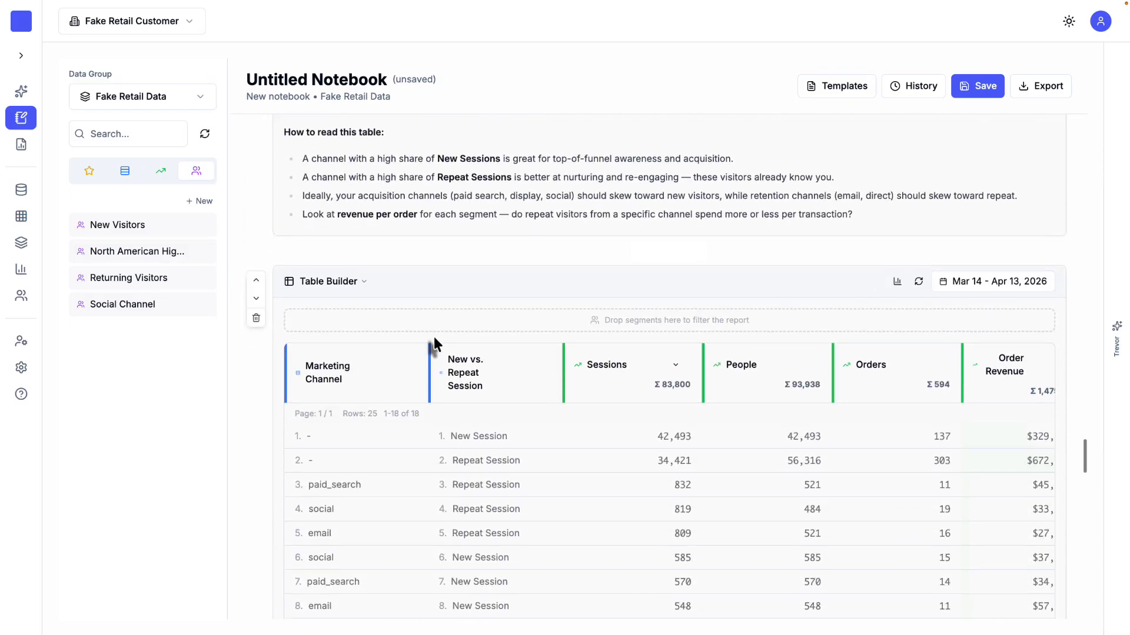
{"action": "scroll", "coordinate": [433, 336], "scroll_direction": "down", "scroll_amount": 1}
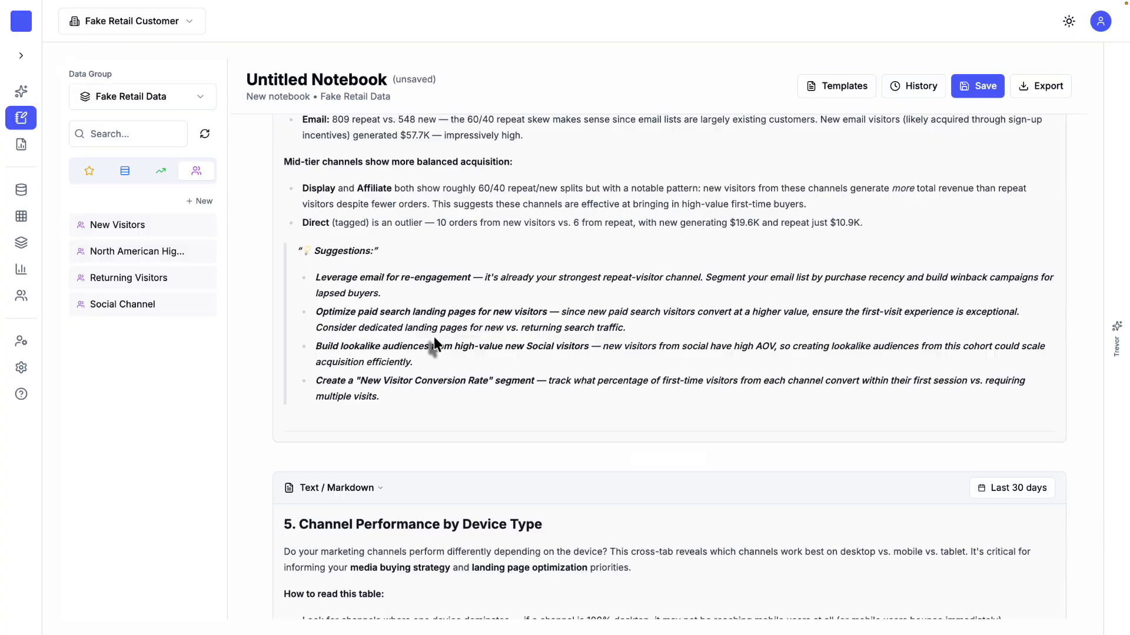
{"action": "scroll", "coordinate": [433, 337], "scroll_direction": "down", "scroll_amount": 12}
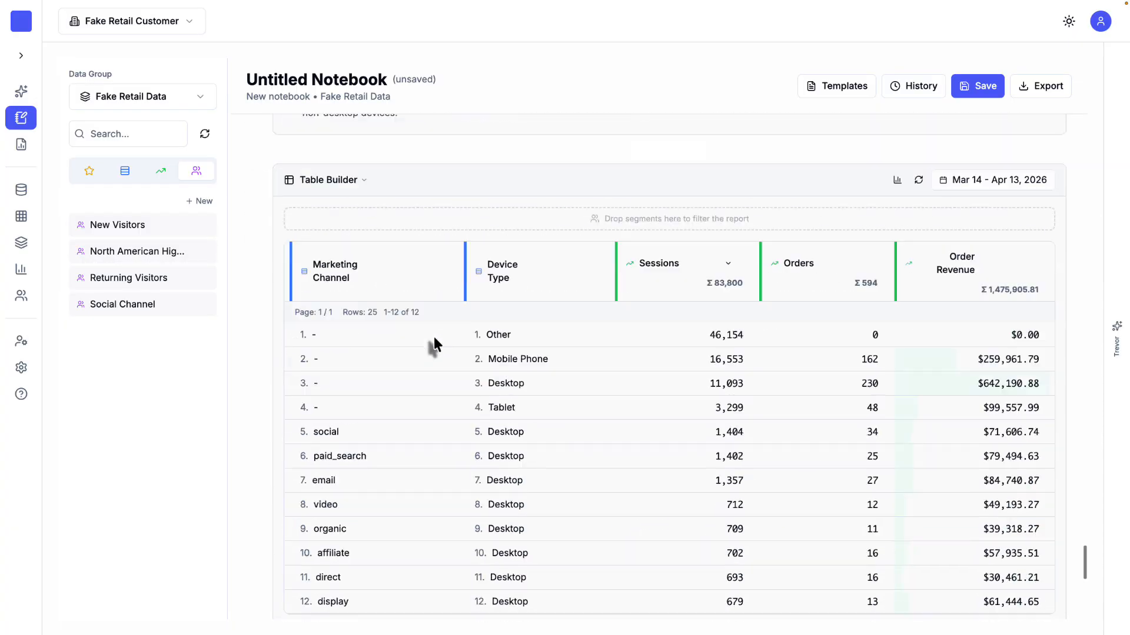
{"action": "scroll", "coordinate": [433, 337], "scroll_direction": "down", "scroll_amount": 4}
{"action": "scroll", "coordinate": [433, 337], "scroll_direction": "up", "scroll_amount": 15}
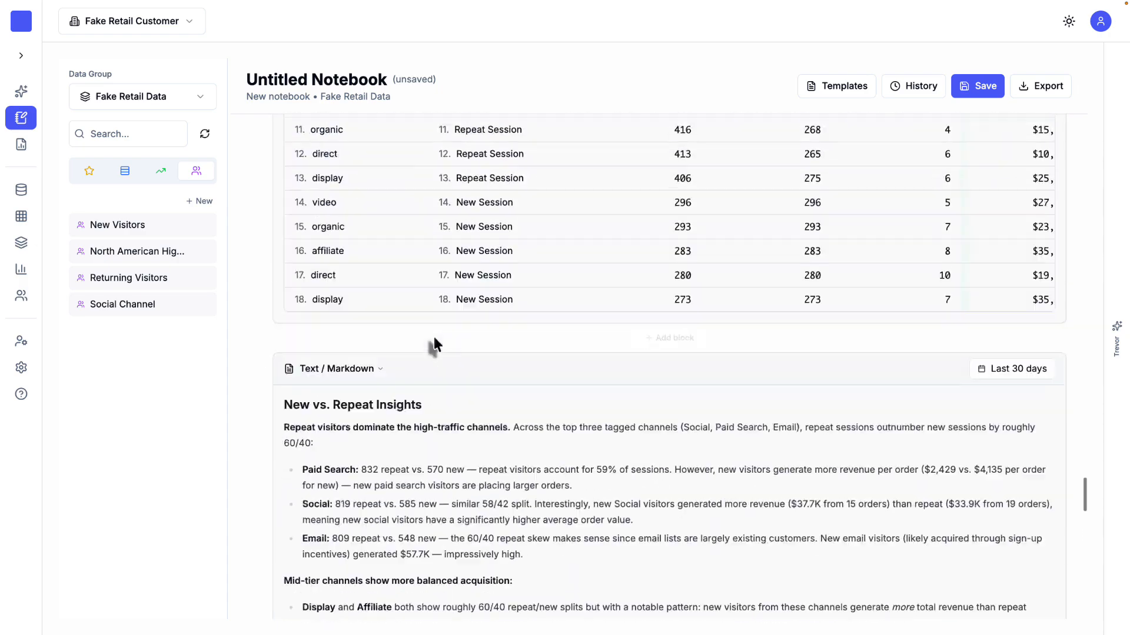
{"action": "scroll", "coordinate": [433, 336], "scroll_direction": "up", "scroll_amount": 13}
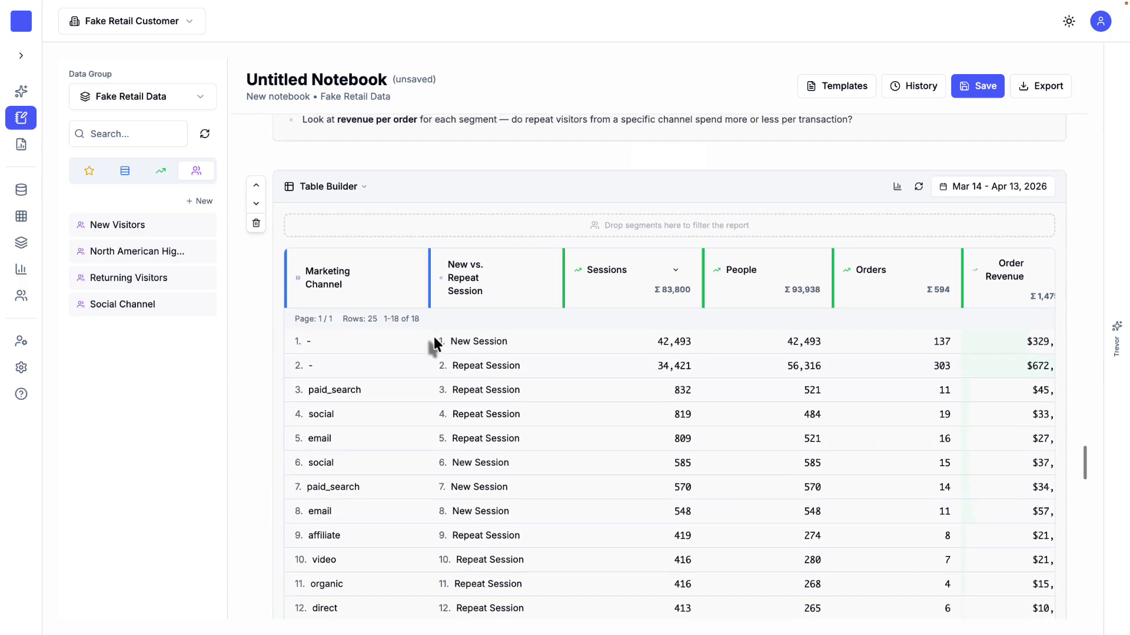
{"action": "scroll", "coordinate": [434, 344], "scroll_direction": "down", "scroll_amount": 1}
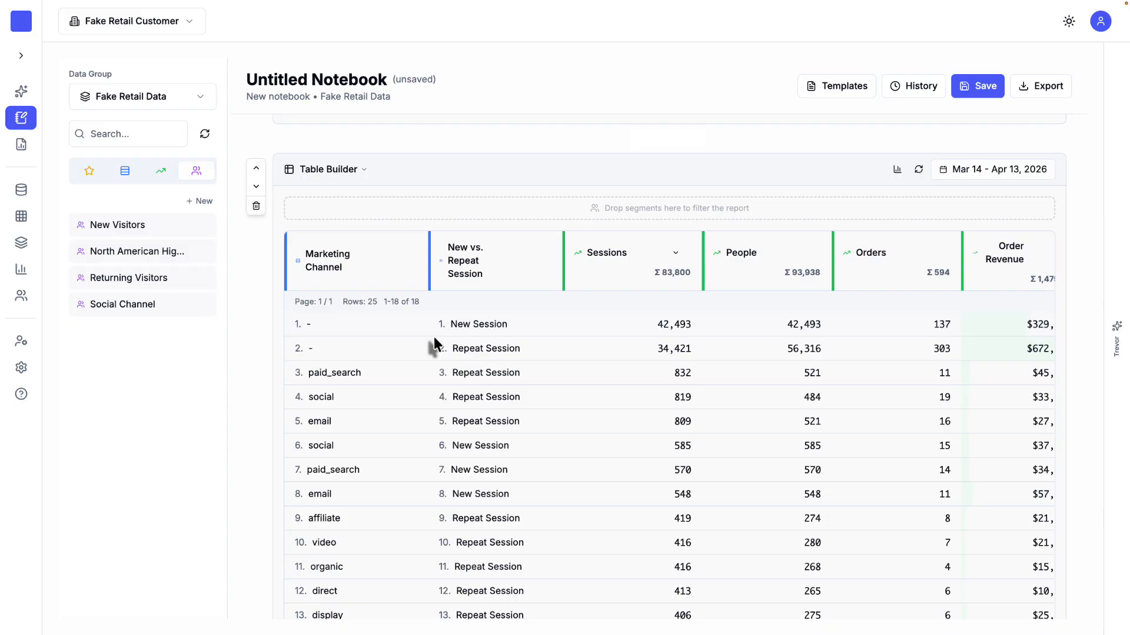
Step: Open the full-page Ask Trevor chat and request "Give me a report of new visitors by day"
{"action": "left_click", "coordinate": [24, 96]}
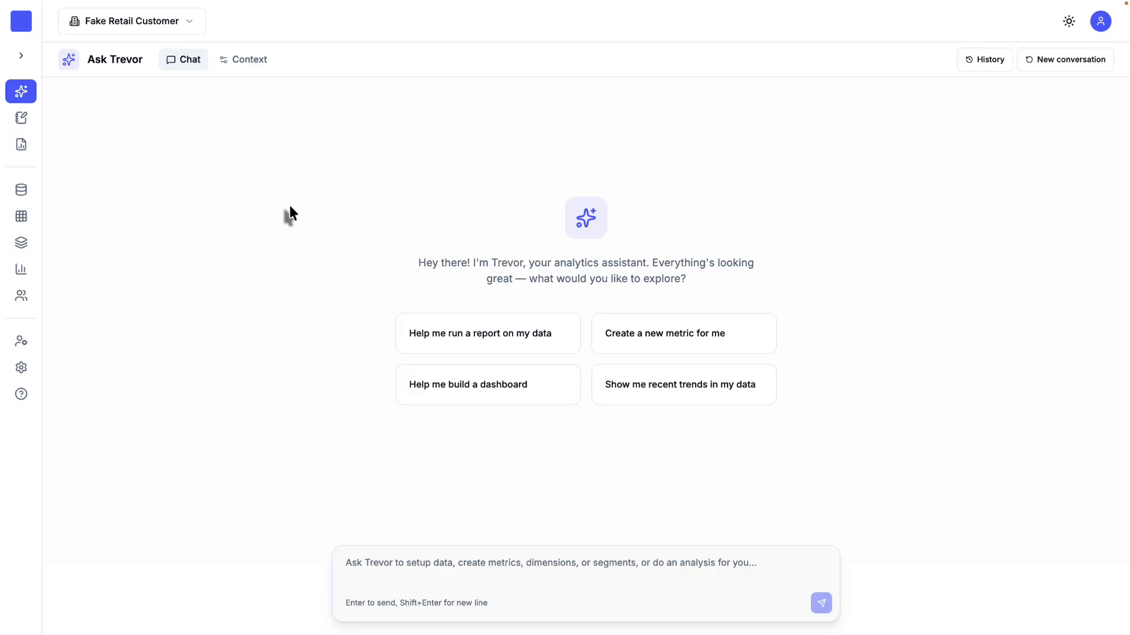
{"action": "left_click", "coordinate": [424, 569]}
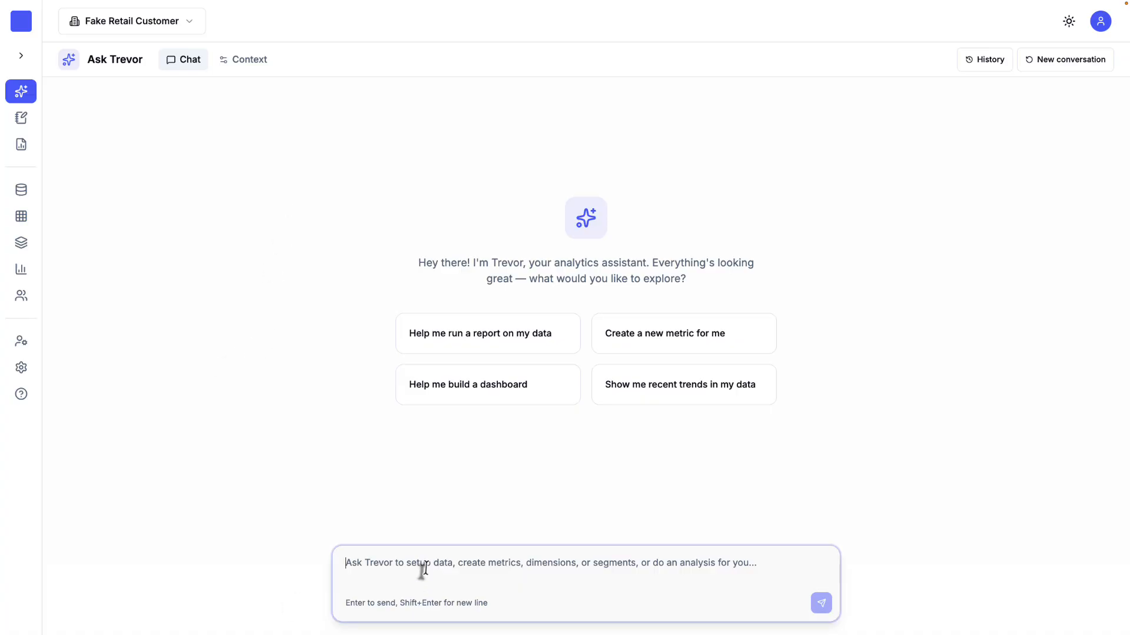
{"action": "type", "text": "Give me"}
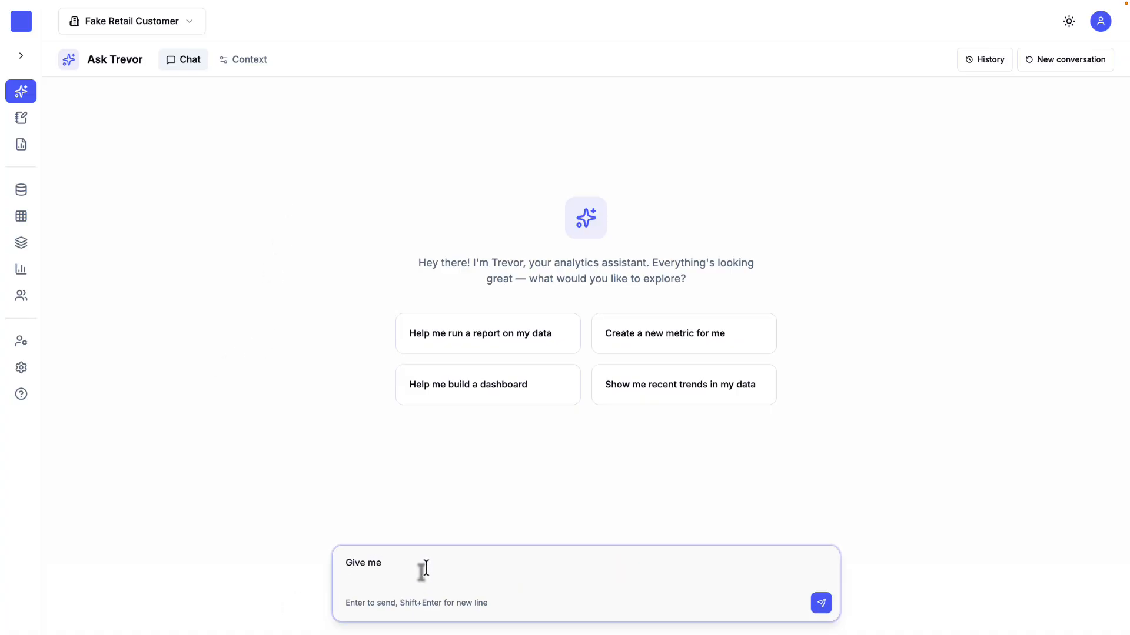
{"action": "type", "text": " a report on new visitors by day"}
{"action": "key", "text": "Return"}
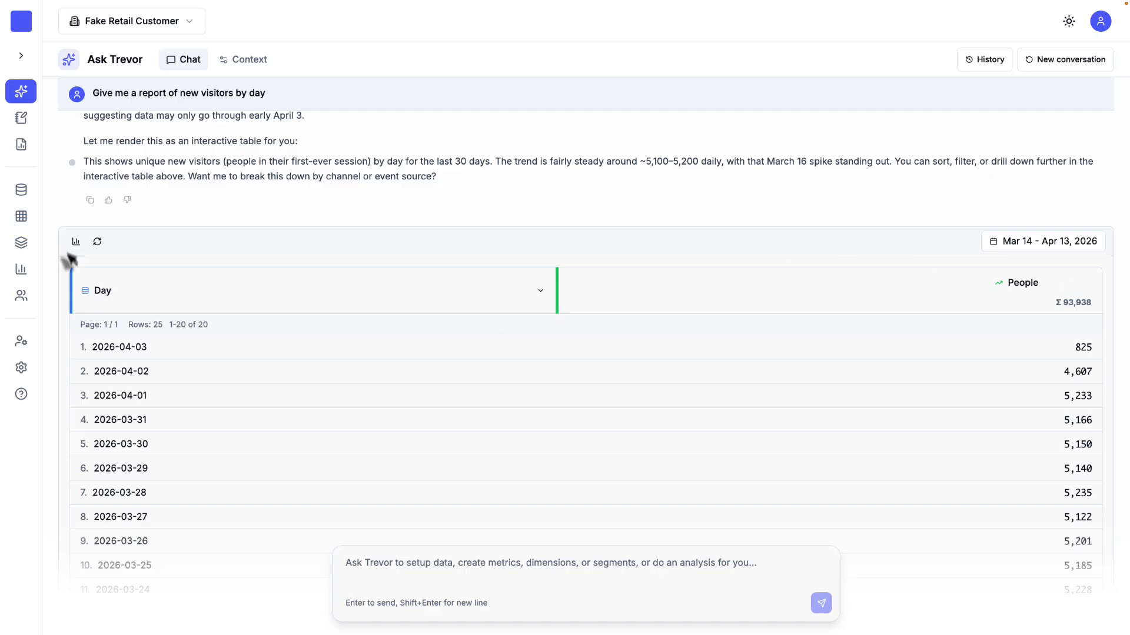
Step: Show the daily new visitors report as a chart and look through the chart and its table rows
{"action": "left_click", "coordinate": [77, 243]}
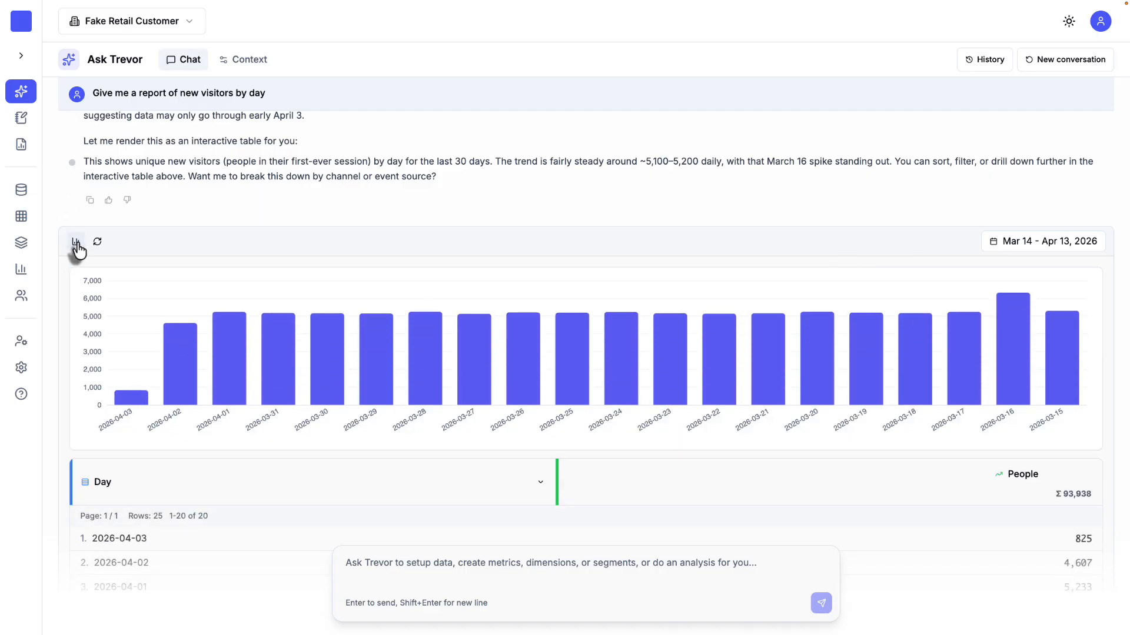
{"action": "scroll", "coordinate": [406, 324], "scroll_direction": "down", "scroll_amount": 2}
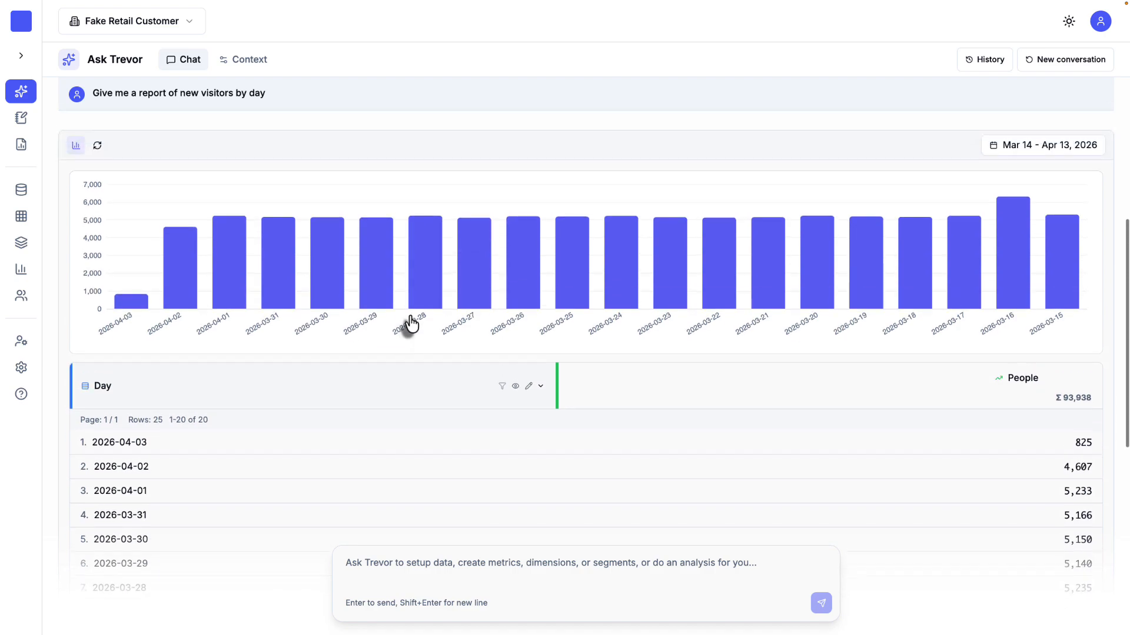
{"action": "scroll", "coordinate": [640, 316], "scroll_direction": "down", "scroll_amount": 10}
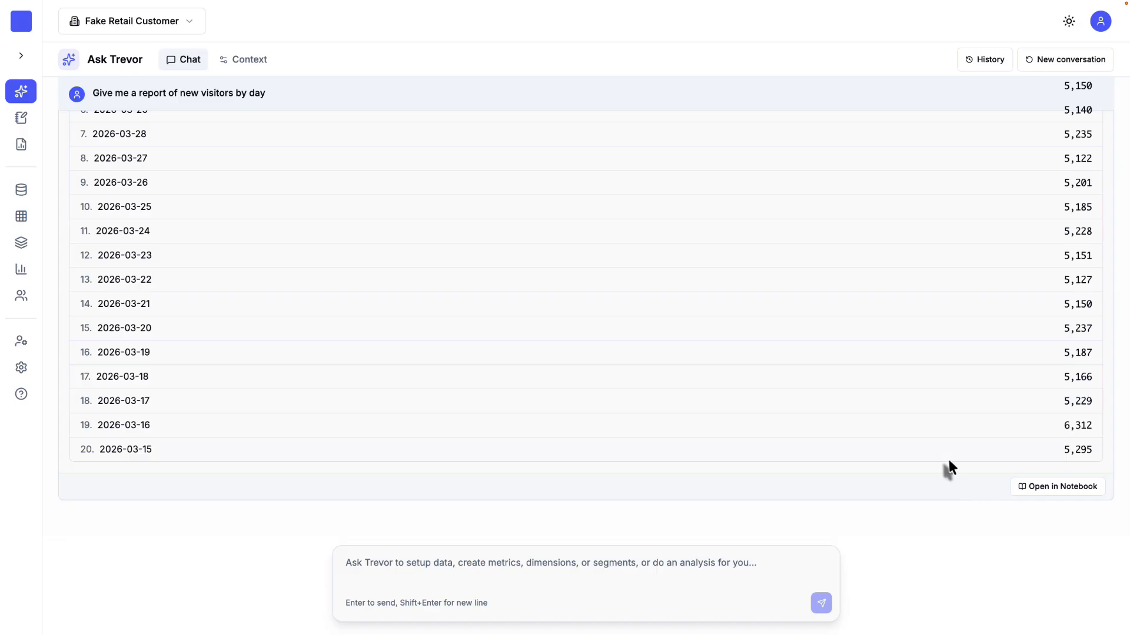
{"action": "scroll", "coordinate": [949, 462], "scroll_direction": "up", "scroll_amount": 5}
{"action": "scroll", "coordinate": [949, 460], "scroll_direction": "up", "scroll_amount": 7}
{"action": "scroll", "coordinate": [948, 460], "scroll_direction": "down", "scroll_amount": 8}
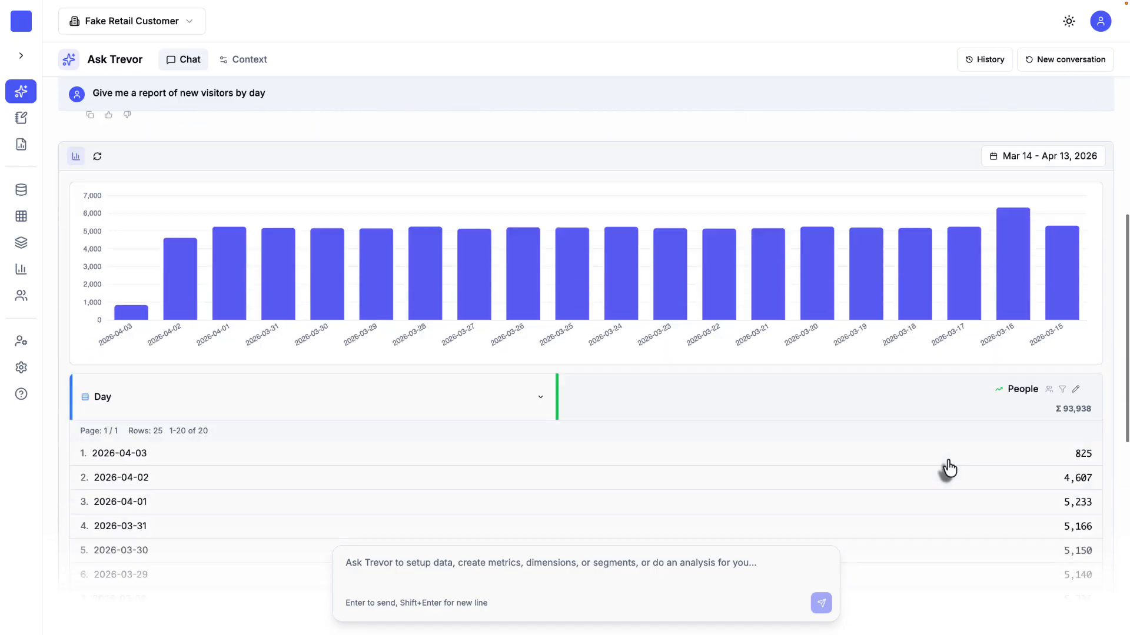
{"action": "scroll", "coordinate": [947, 460], "scroll_direction": "down", "scroll_amount": 3}
{"action": "scroll", "coordinate": [948, 460], "scroll_direction": "up", "scroll_amount": 7}
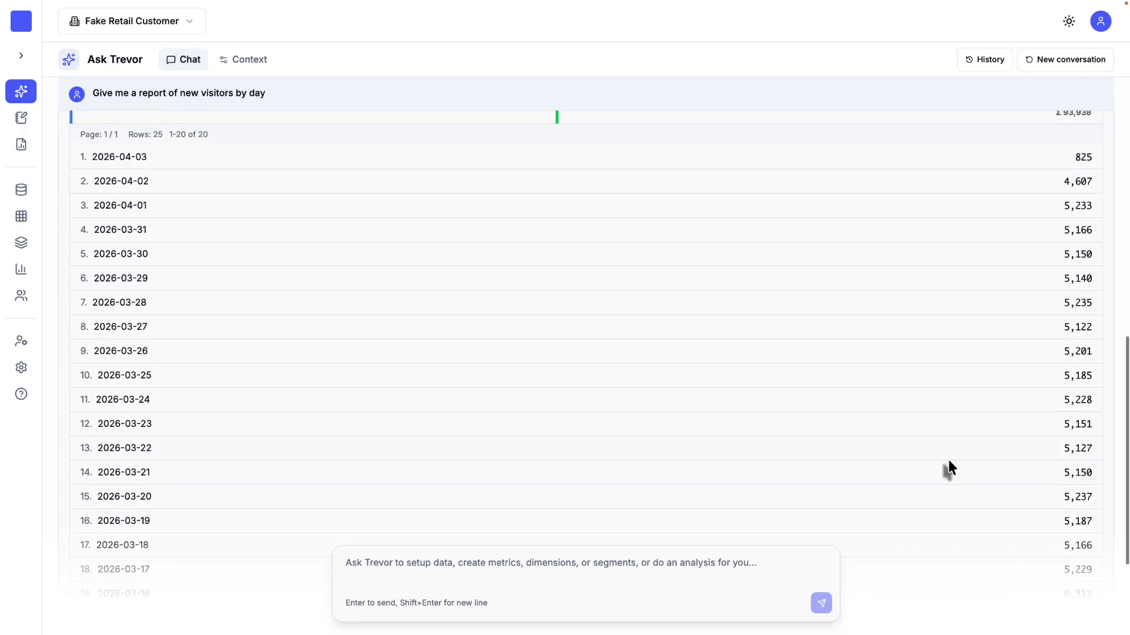
{"action": "scroll", "coordinate": [947, 460], "scroll_direction": "down", "scroll_amount": 1}
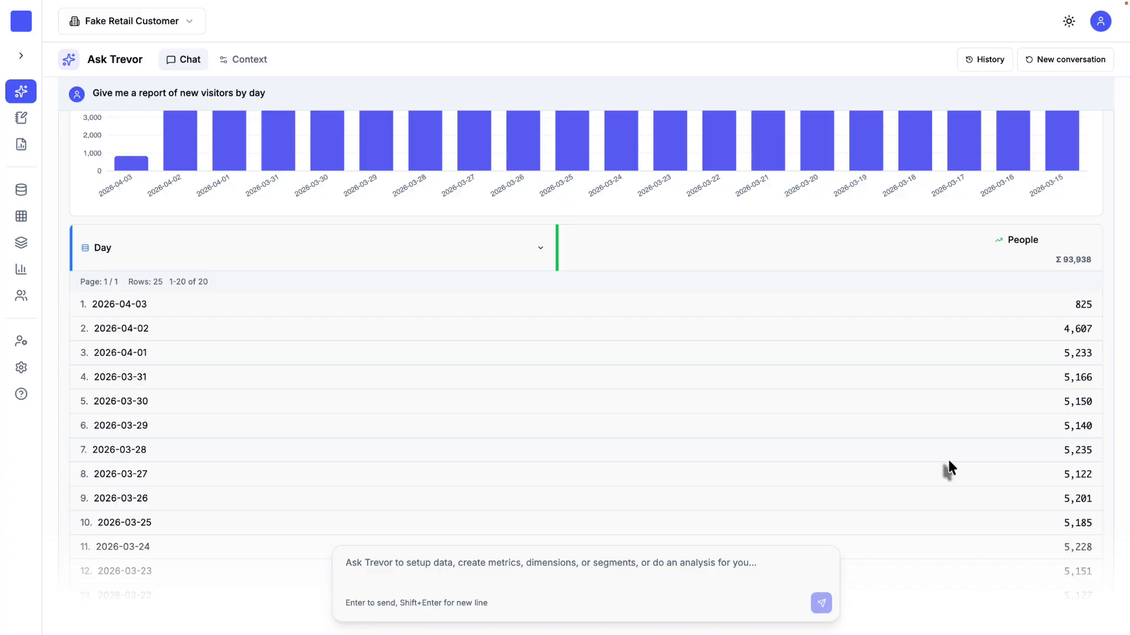